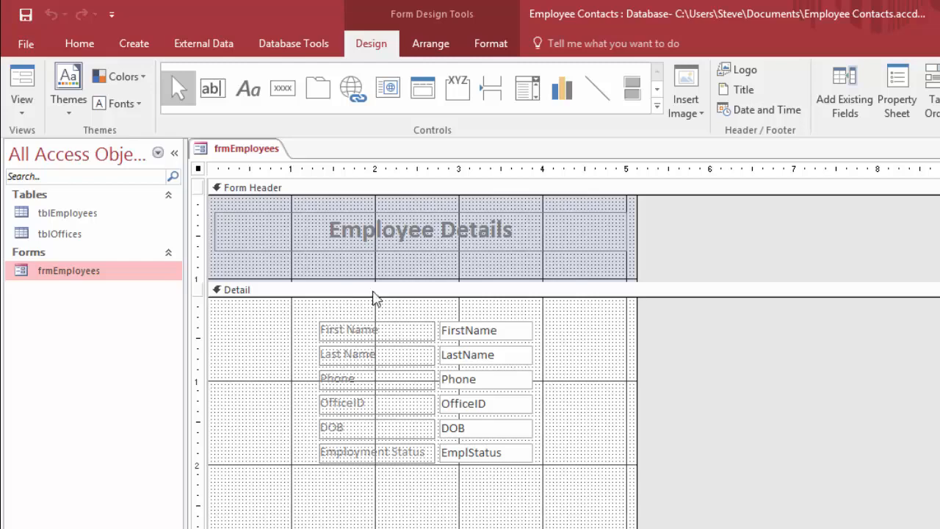
pyautogui.click(658, 107)
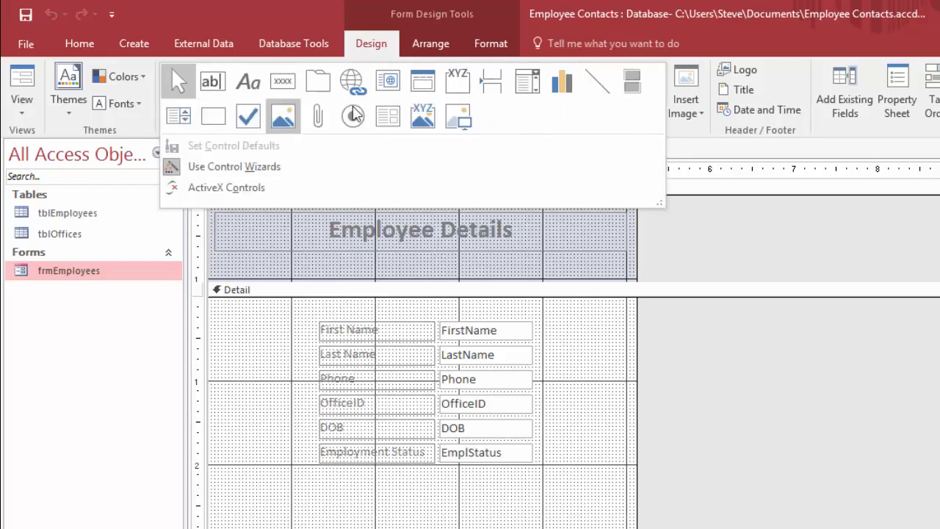
pyautogui.click(598, 355)
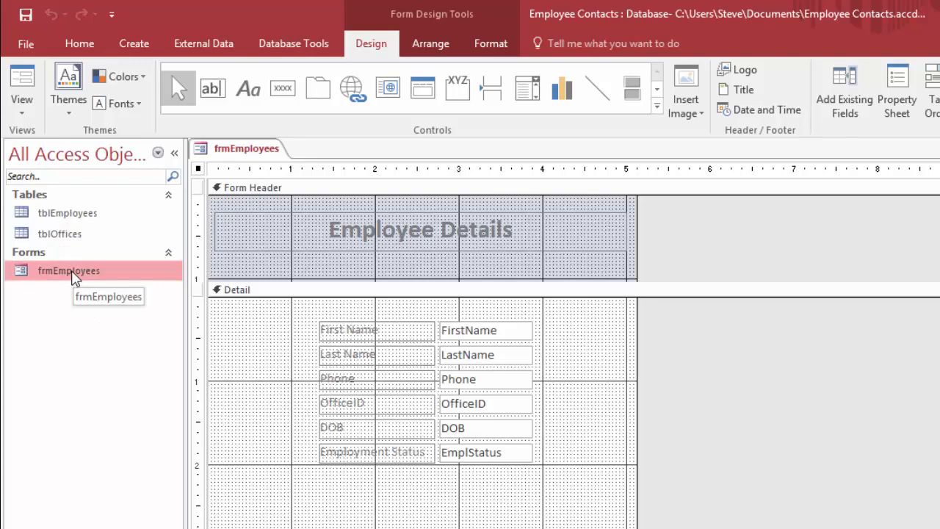
# - Duplicate the frmEmployees form as a new form named Copy Of frmEmployees
pyautogui.rightClick(74, 277)
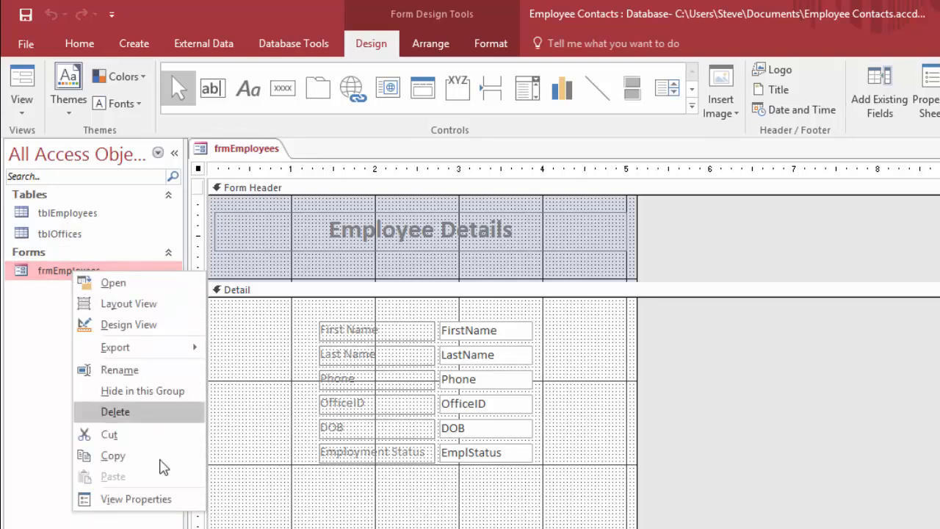
pyautogui.click(119, 455)
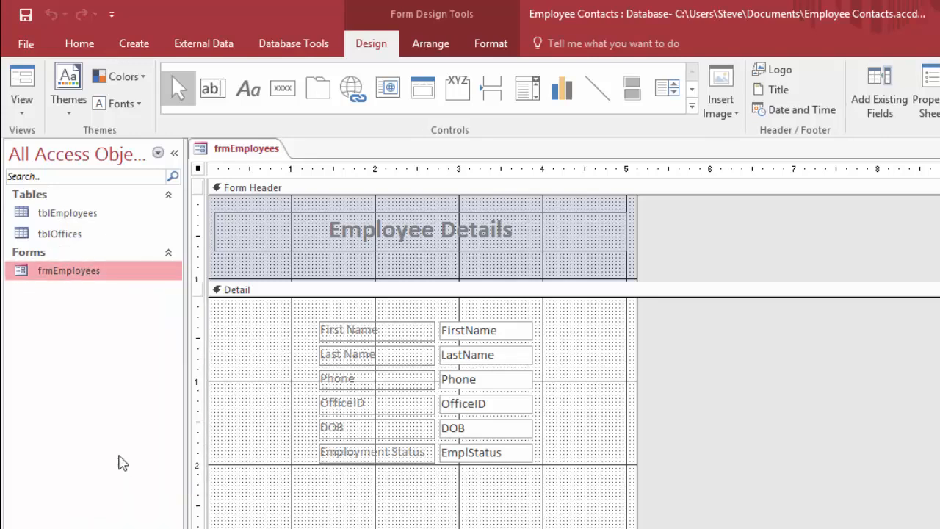
pyautogui.rightClick(72, 300)
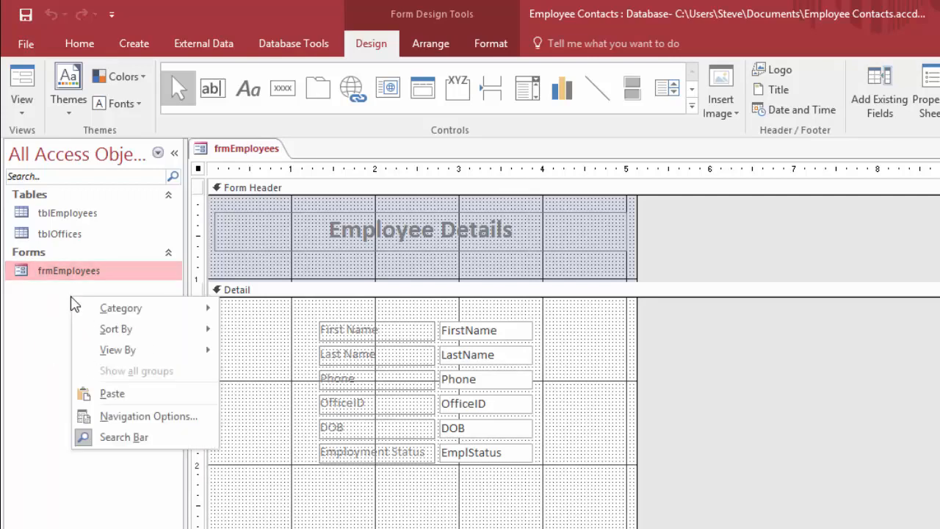
pyautogui.click(110, 393)
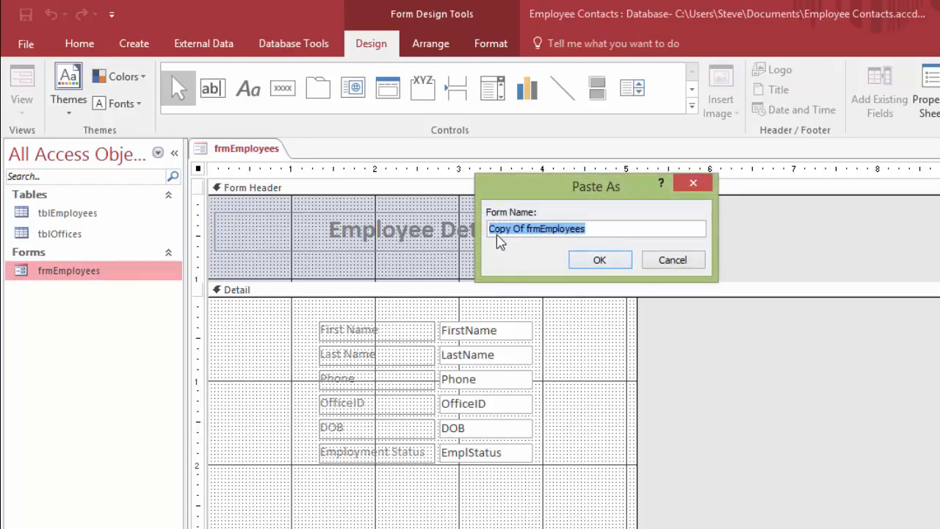
pyautogui.click(600, 260)
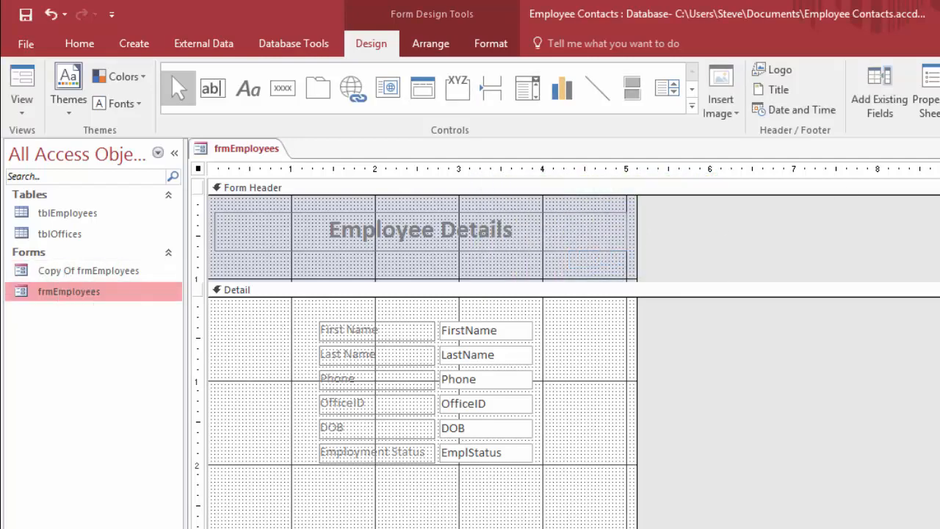
# - Close the original frmEmployees form and open Copy Of frmEmployees in Design View
pyautogui.hotkey('ctrl', 'w')
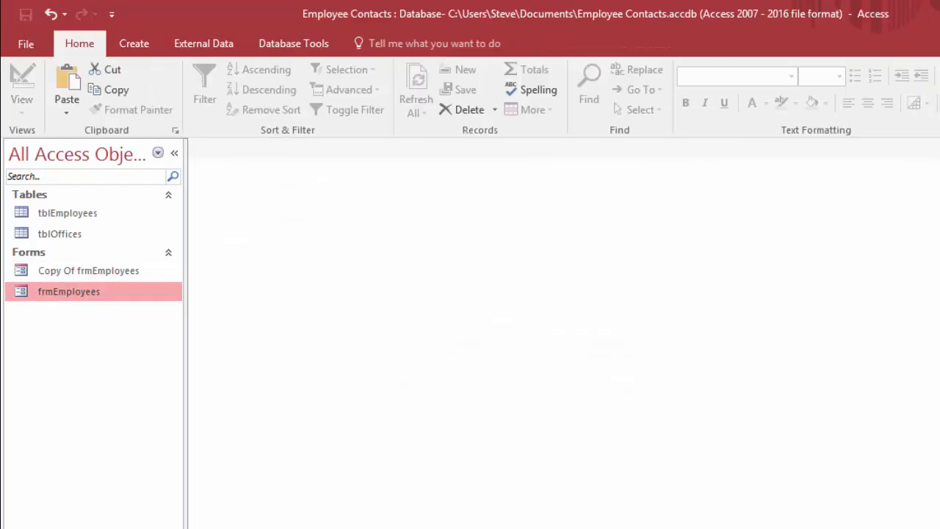
pyautogui.doubleClick(68, 276)
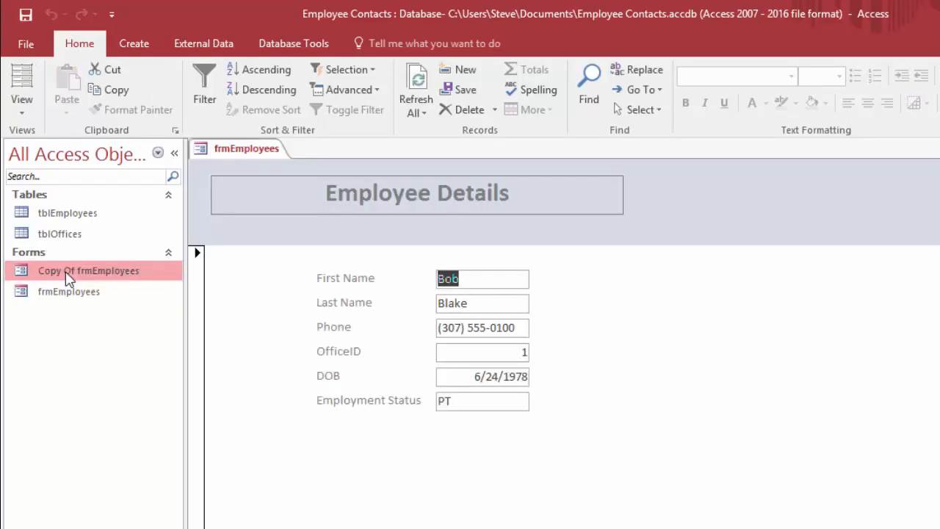
pyautogui.rightClick(259, 150)
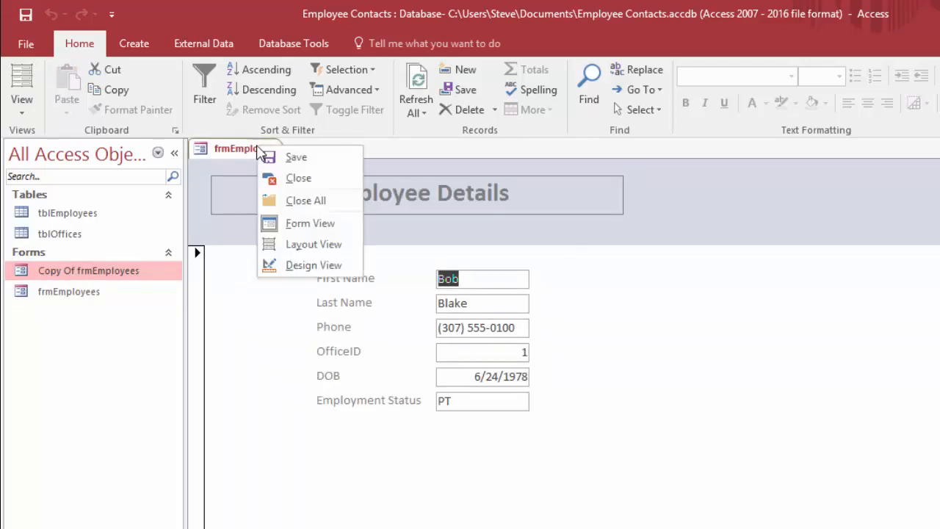
pyautogui.click(316, 201)
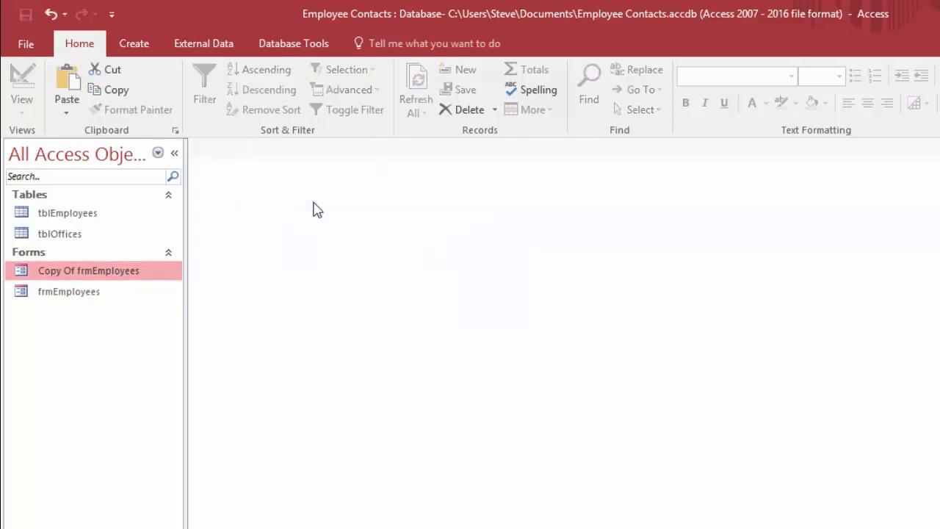
pyautogui.rightClick(96, 278)
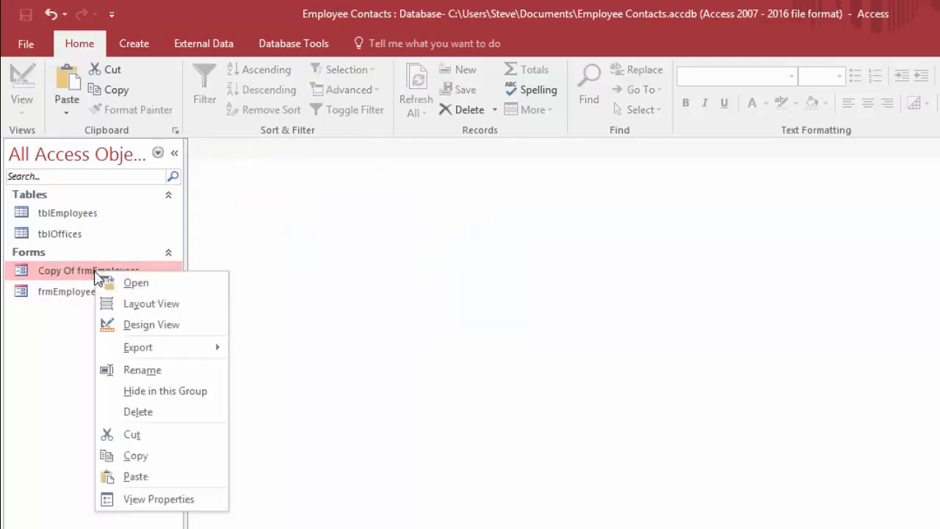
pyautogui.click(171, 326)
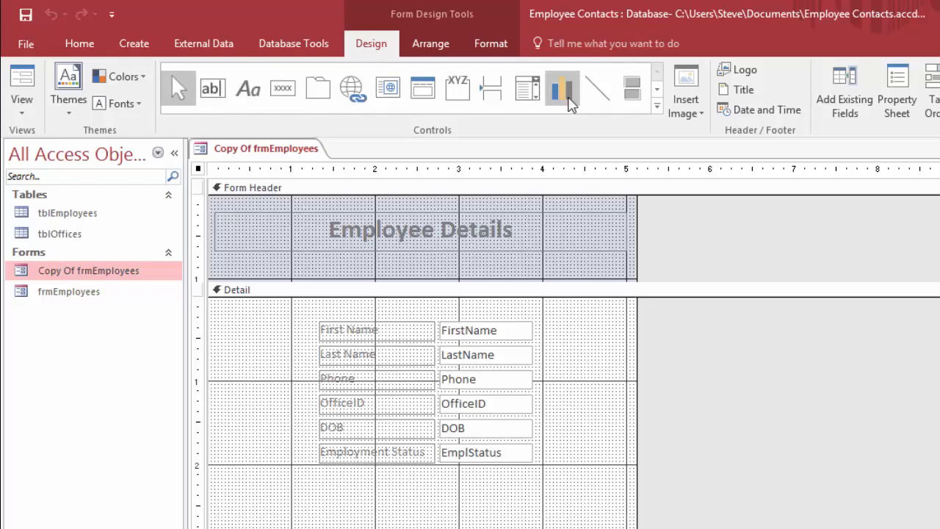
pyautogui.click(659, 90)
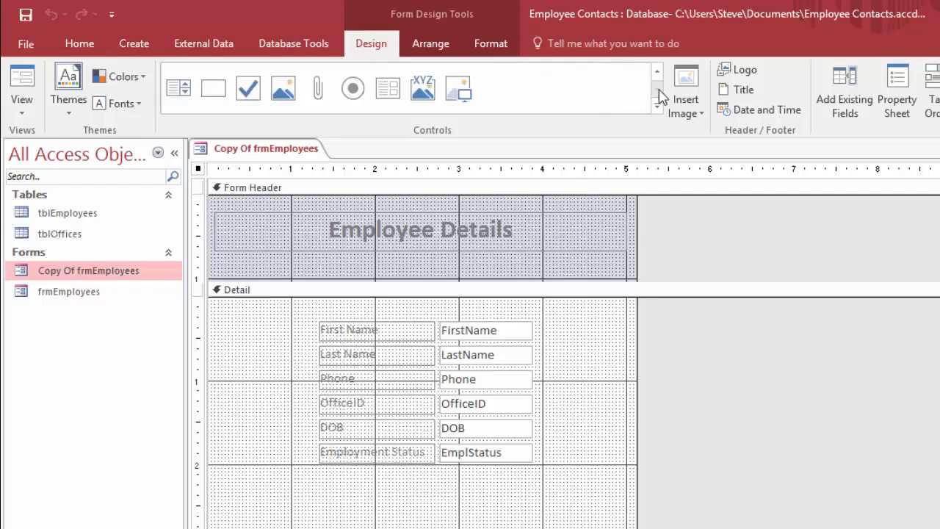
pyautogui.click(658, 71)
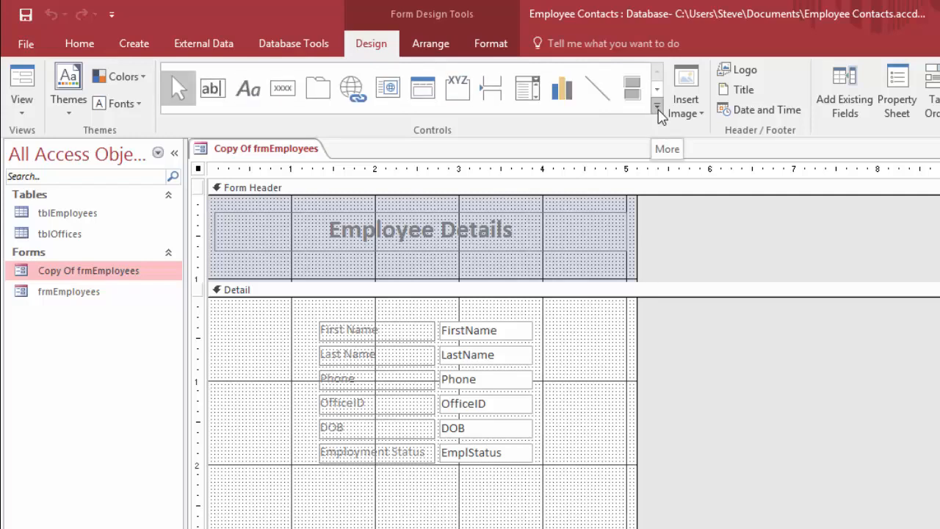
pyautogui.click(658, 109)
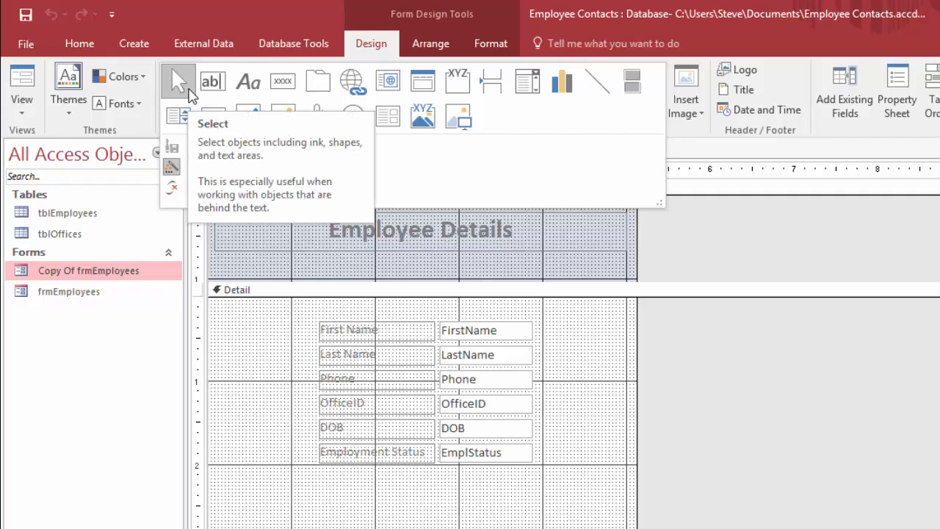
pyautogui.click(360, 317)
pyautogui.moveTo(361, 317); pyautogui.dragTo(377, 482)
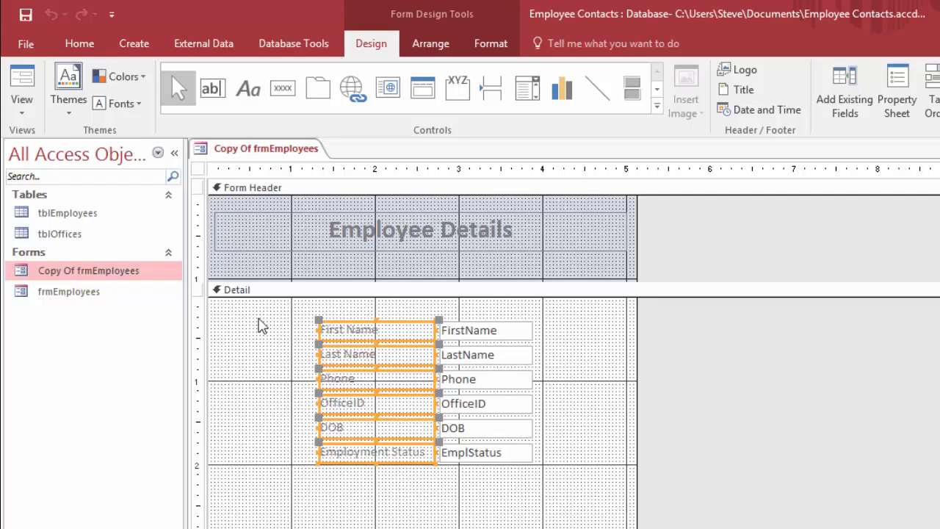
pyautogui.click(262, 326)
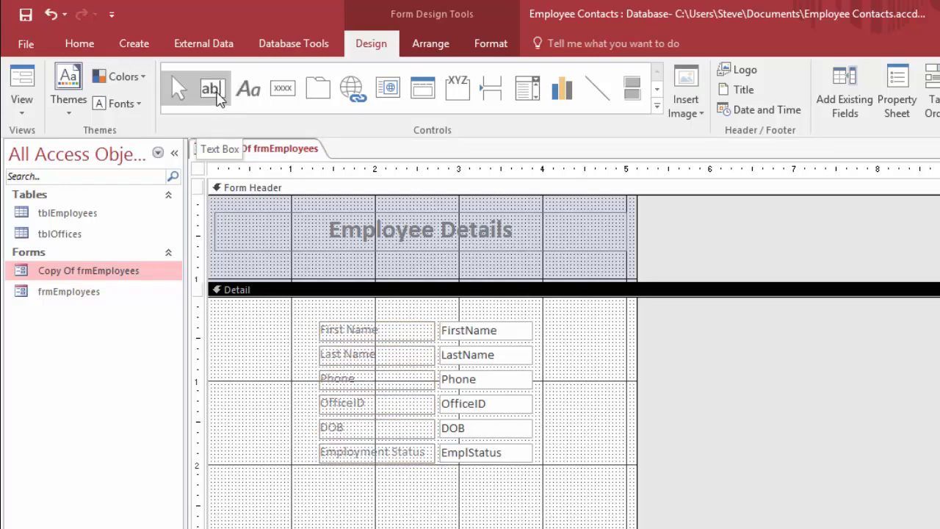
# - Show the Property Sheet for the FirstName text box, then clear the selection
pyautogui.click(510, 332)
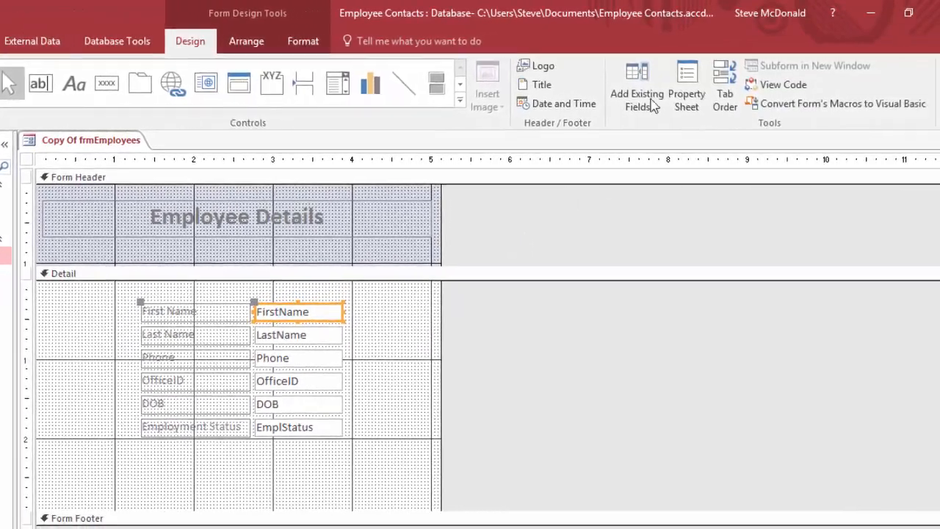
pyautogui.click(687, 84)
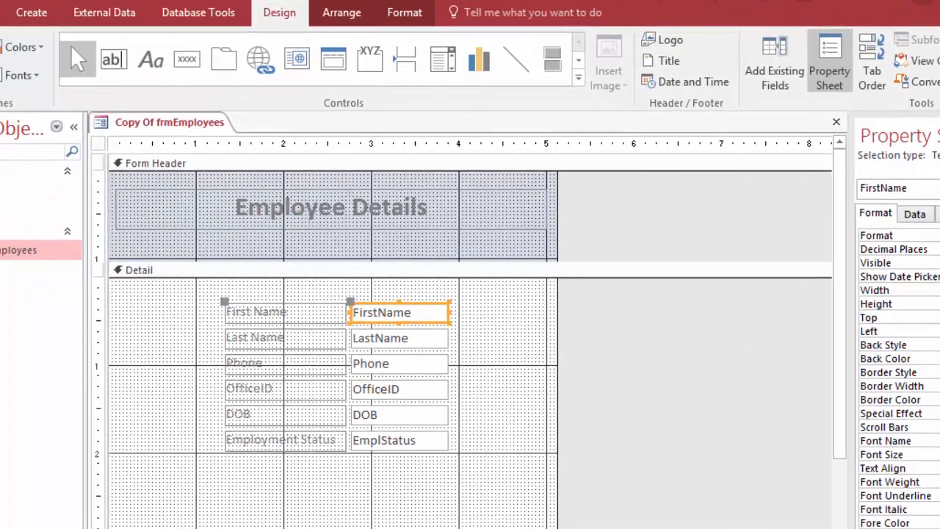
pyautogui.click(479, 293)
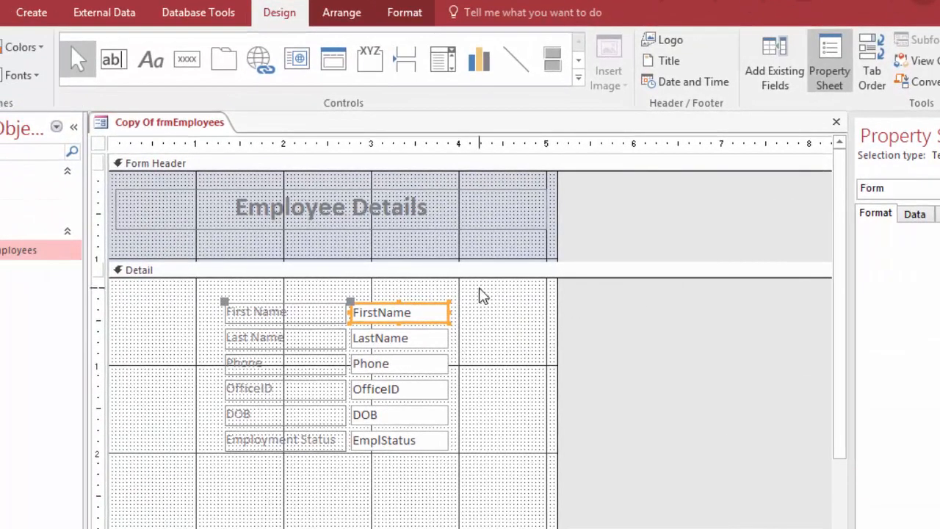
# - Add a text box about 1.33" wide below the EmplStatus field and widen its label to match the labels above
pyautogui.click(118, 63)
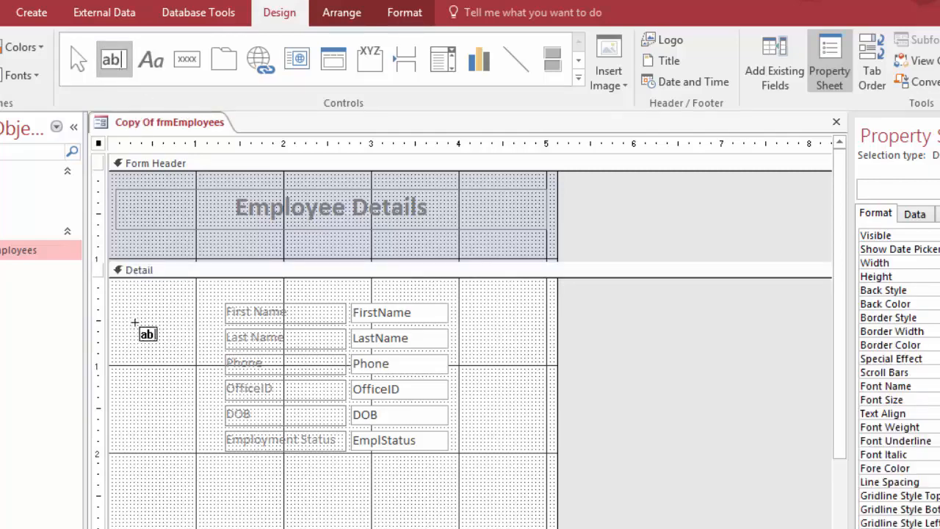
pyautogui.moveTo(228, 462)
pyautogui.mouseDown()
pyautogui.moveTo(270, 479)
pyautogui.moveTo(347, 485)
pyautogui.moveTo(315, 485)
pyautogui.moveTo(439, 485)
pyautogui.mouseUp()
pyautogui.click(287, 474)
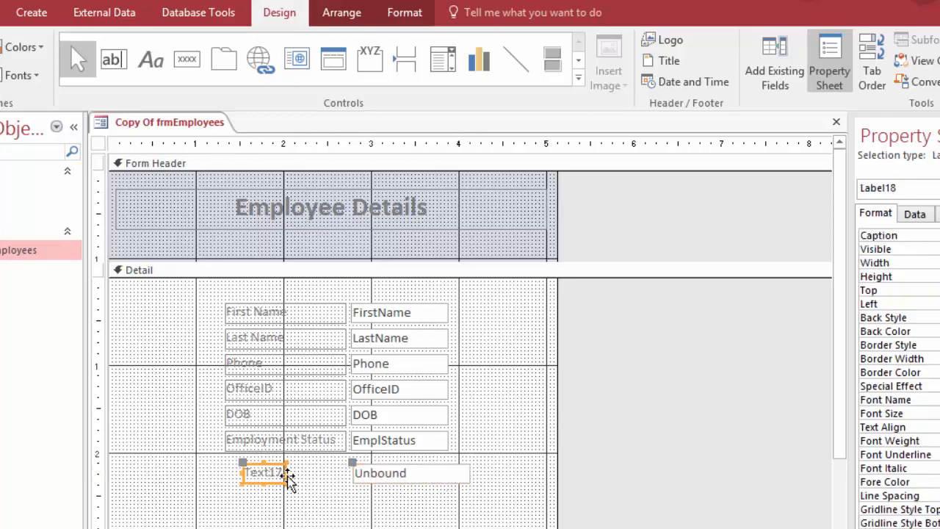
pyautogui.moveTo(288, 475); pyautogui.dragTo(339, 473)
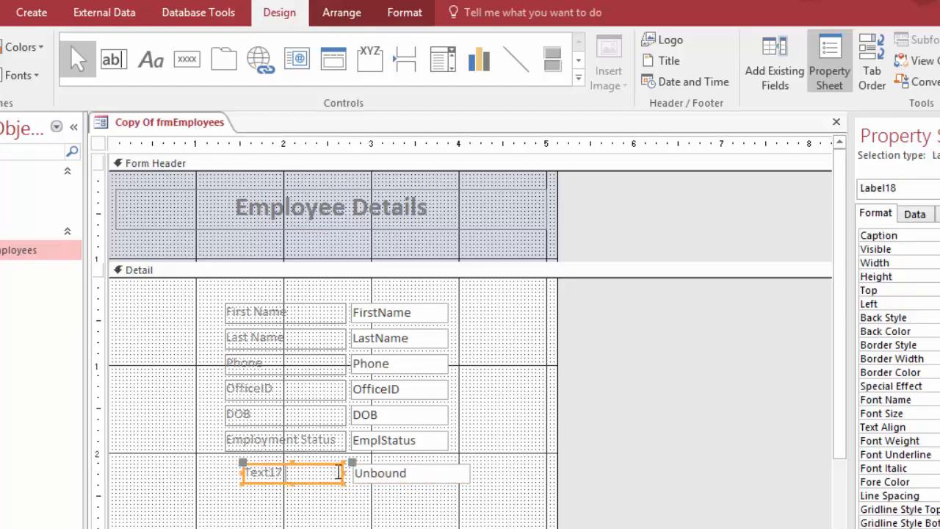
pyautogui.moveTo(245, 473); pyautogui.dragTo(228, 473)
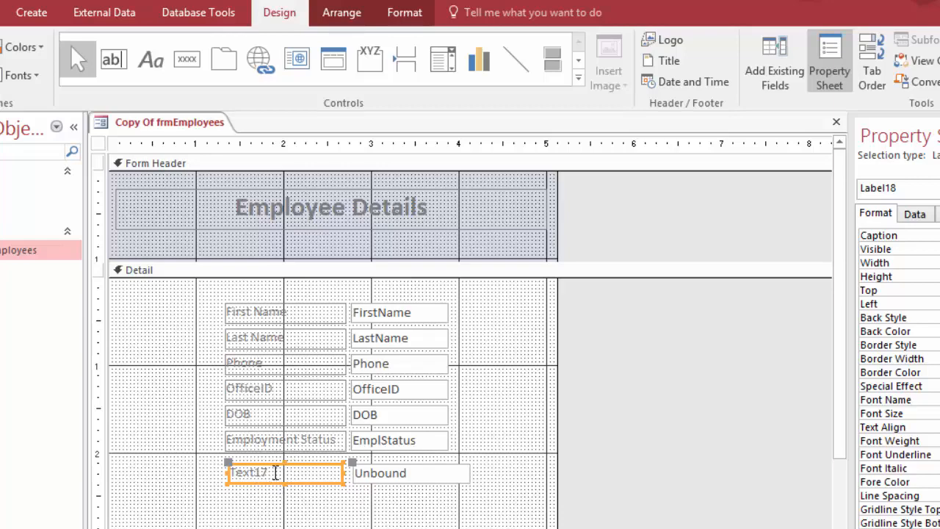
# - Change the new text box's label caption to Employment Status
pyautogui.click(276, 473)
pyautogui.doubleClick(253, 472)
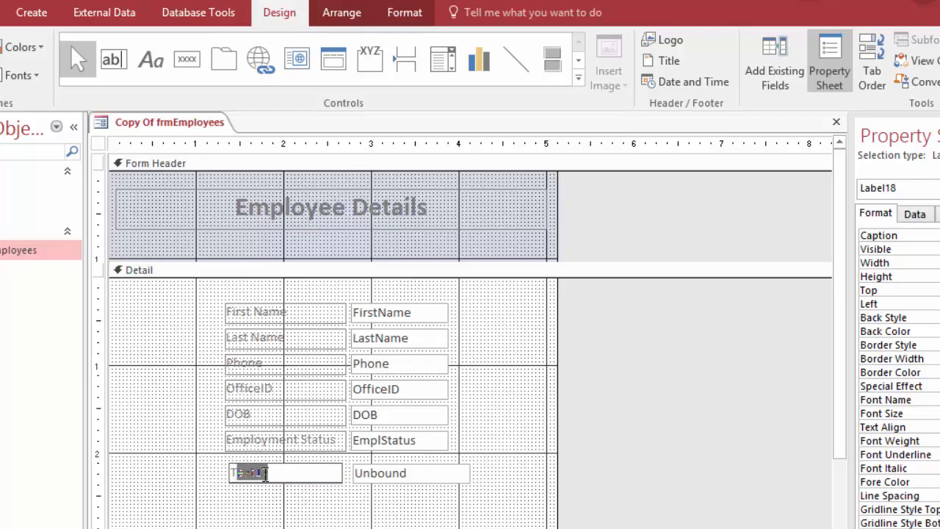
pyautogui.press('BackSpace')
pyautogui.write('Employ')
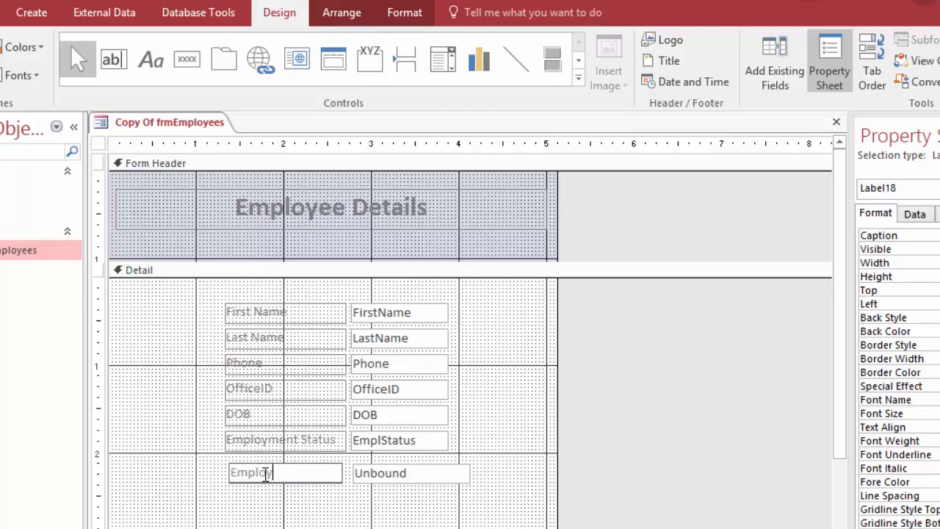
pyautogui.write('ment Status')
pyautogui.press('Return')
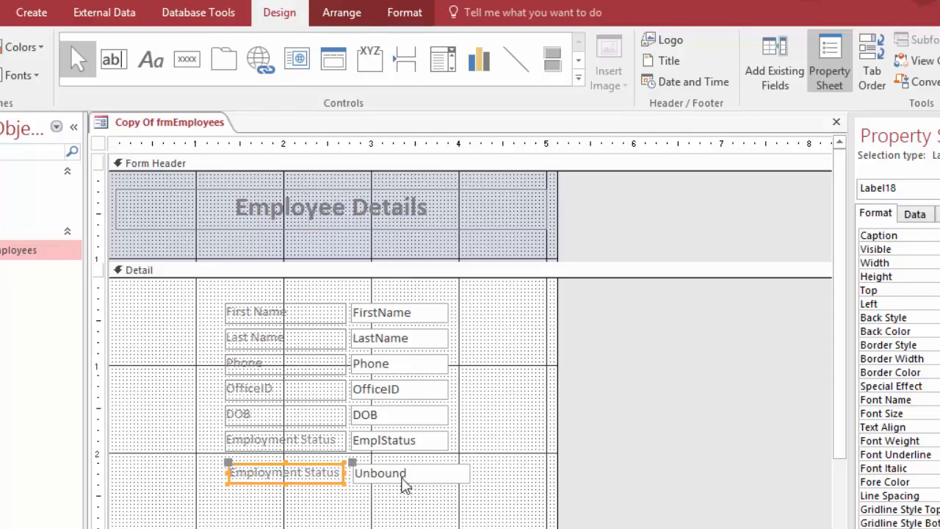
# - Bind the new unbound text box to the EmplStatus field as its Control Source
pyautogui.click(406, 479)
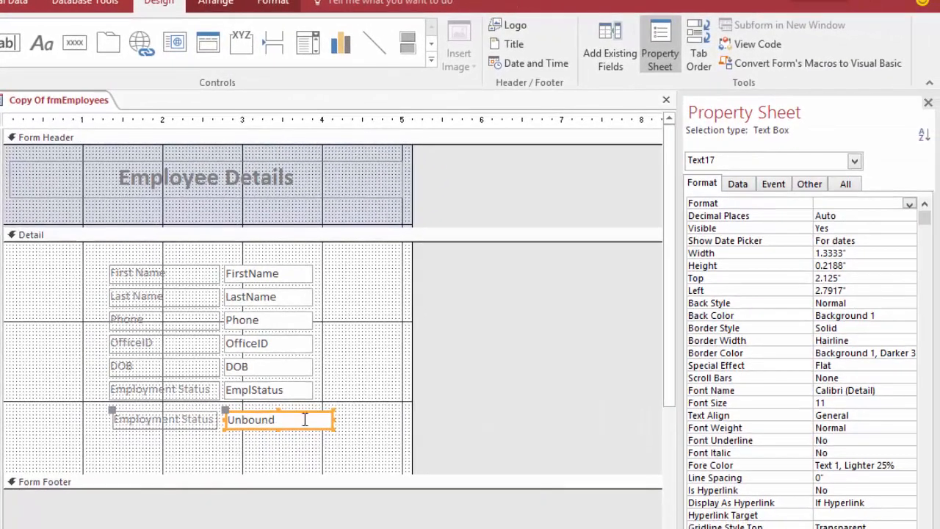
pyautogui.click(739, 186)
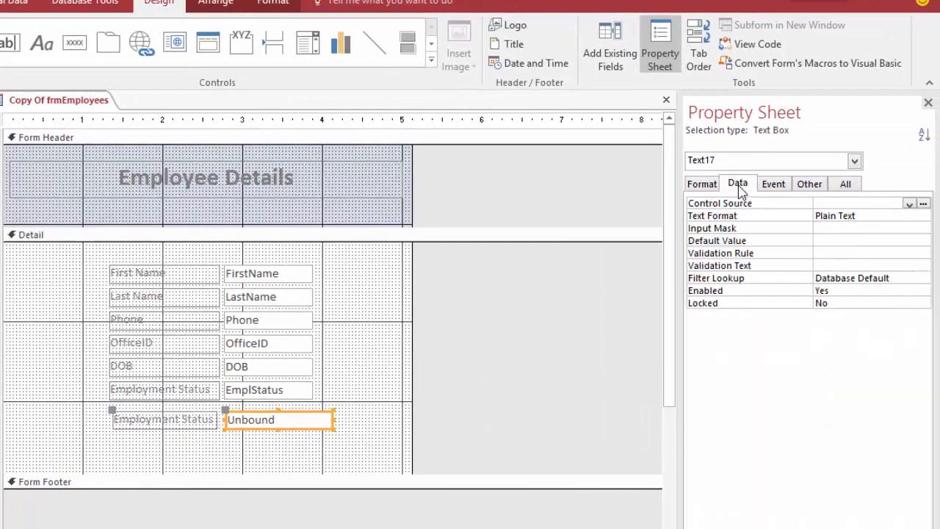
pyautogui.click(911, 204)
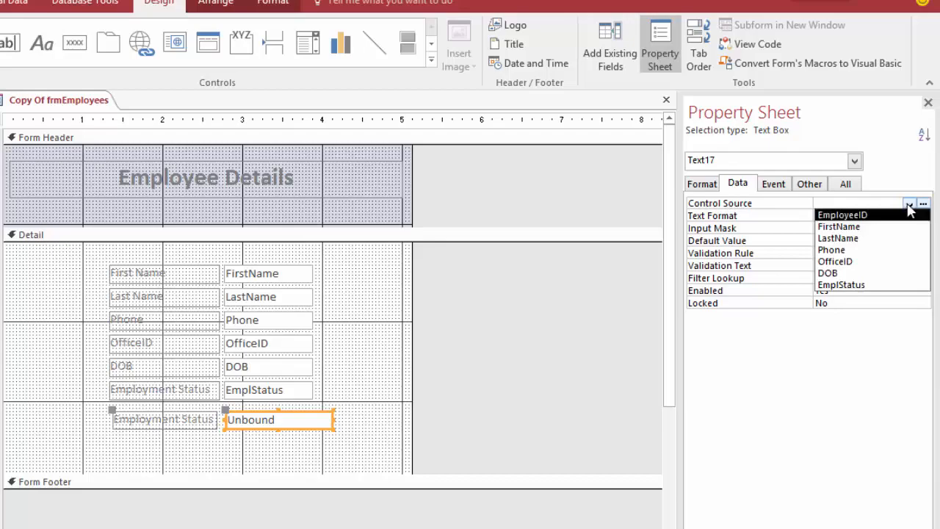
pyautogui.click(858, 286)
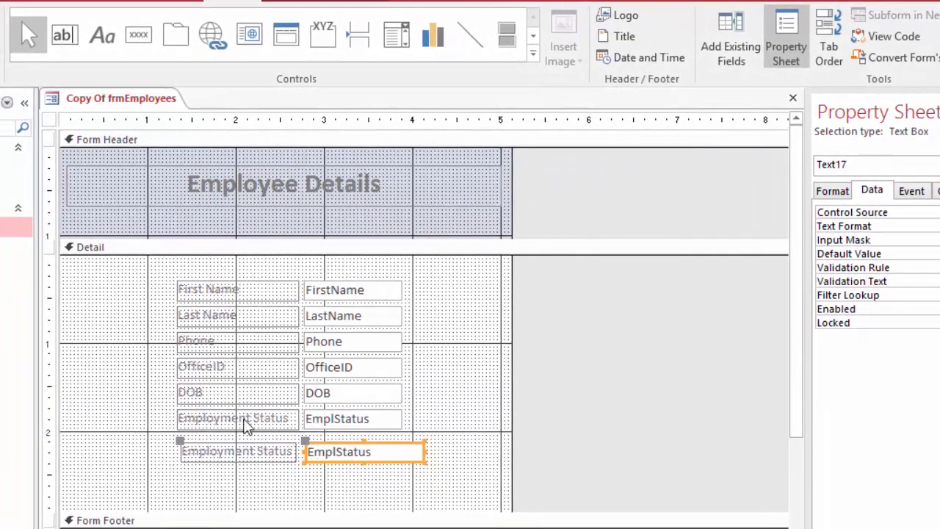
# - Delete the added EmplStatus text box together with its label, keeping the original field row
pyautogui.click(391, 482)
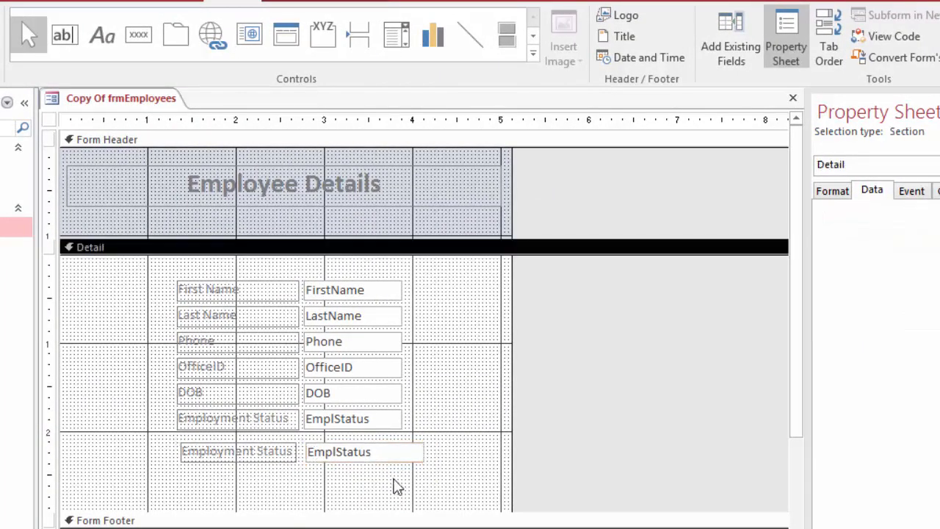
pyautogui.moveTo(445, 455); pyautogui.dragTo(242, 458)
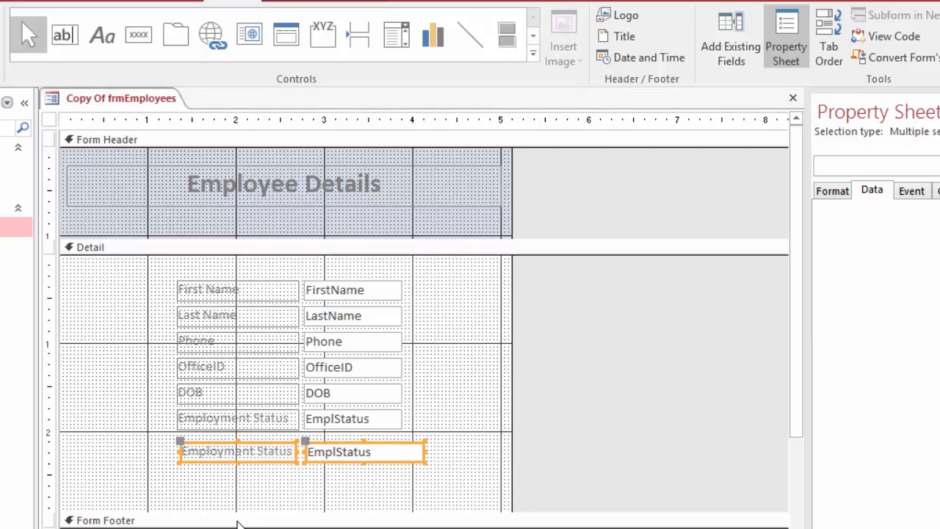
pyautogui.press('Delete')
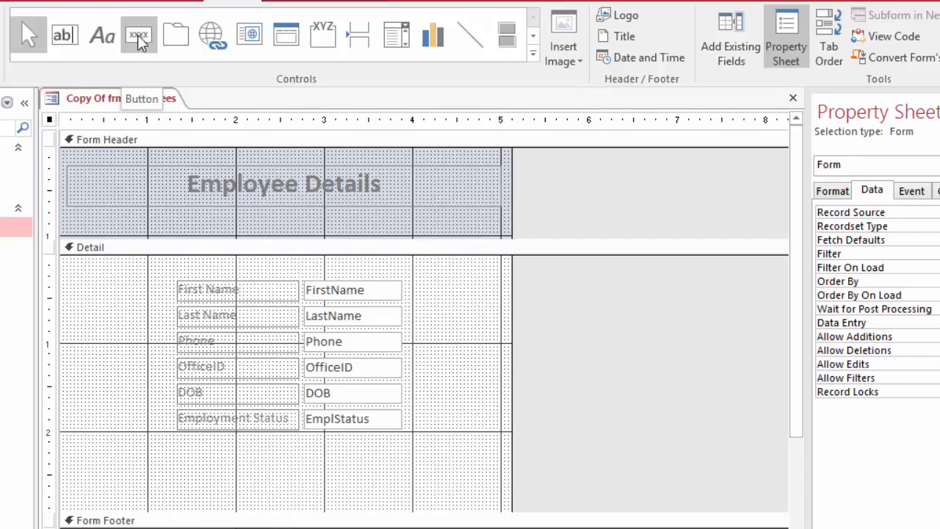
# - Add a command button about 2.2" wide and 0.5" tall below the Employment Status row
pyautogui.click(141, 38)
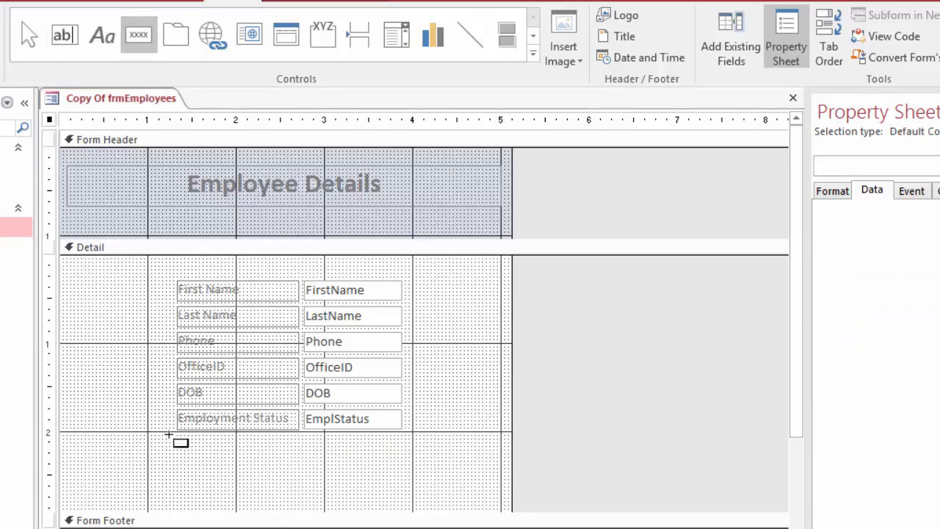
pyautogui.moveTo(125, 451); pyautogui.dragTo(320, 494)
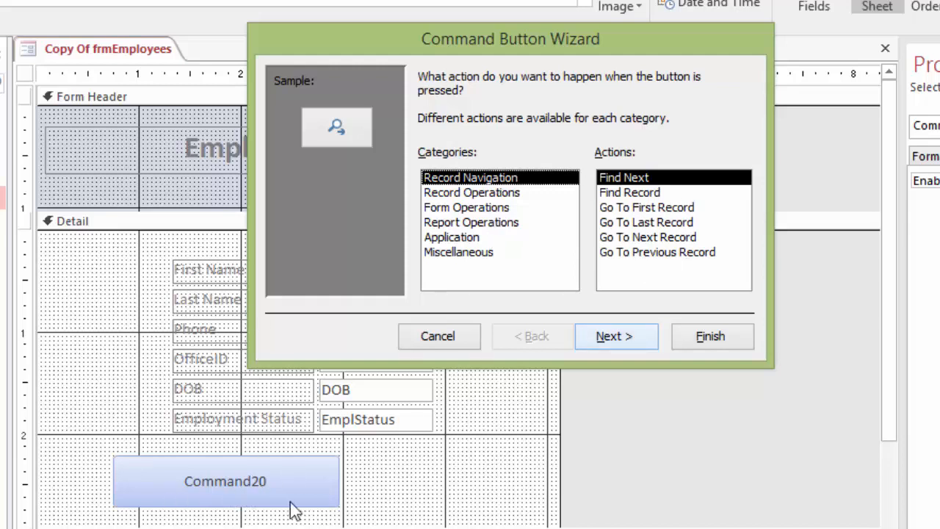
# - Review the button actions available under Record Operations, Form Operations, Report Operations, Application and Miscellaneous
pyautogui.click(485, 193)
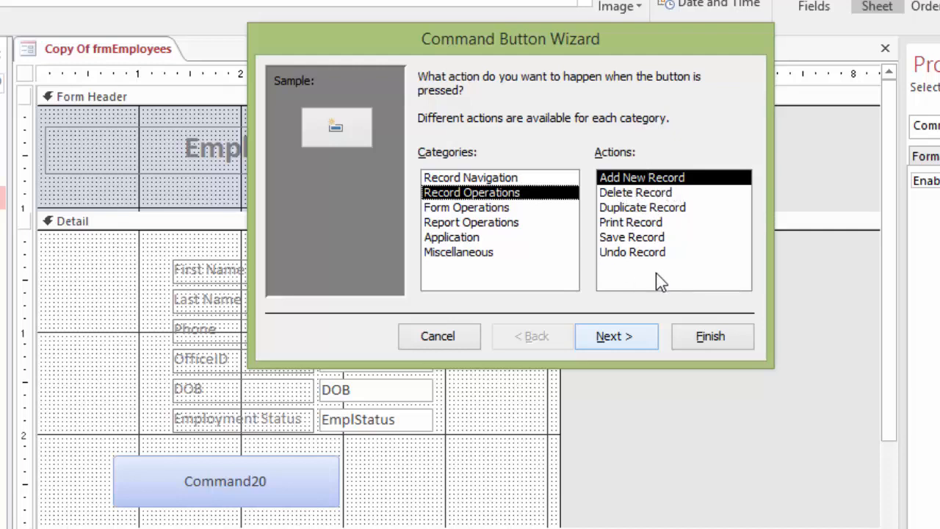
pyautogui.click(474, 209)
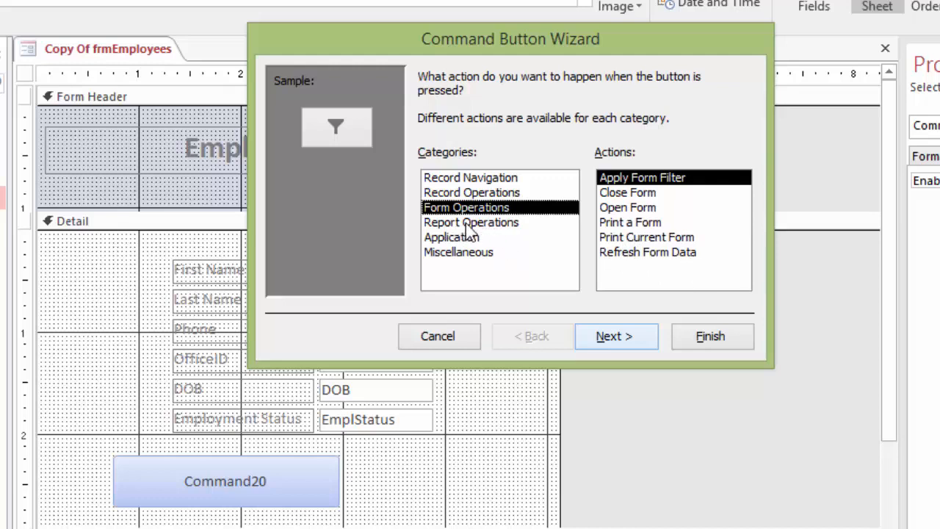
pyautogui.click(496, 234)
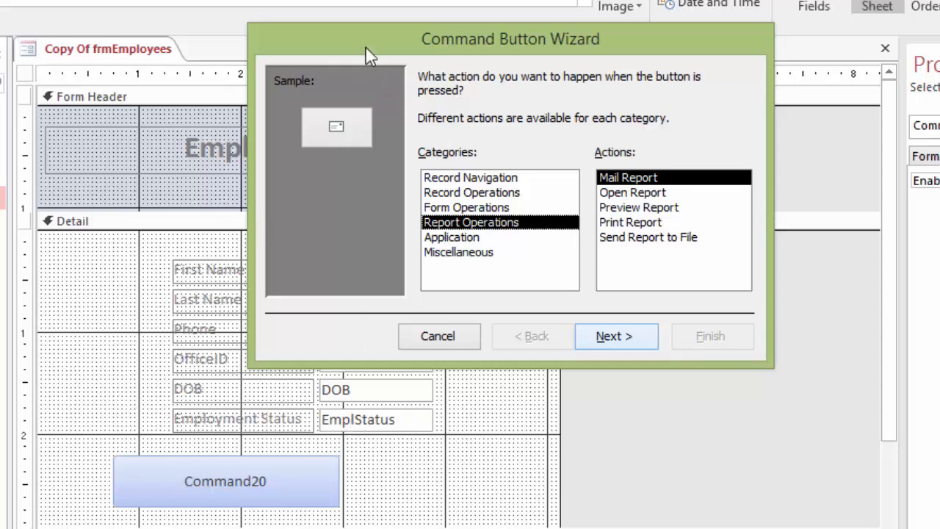
pyautogui.moveTo(367, 55); pyautogui.dragTo(577, 143)
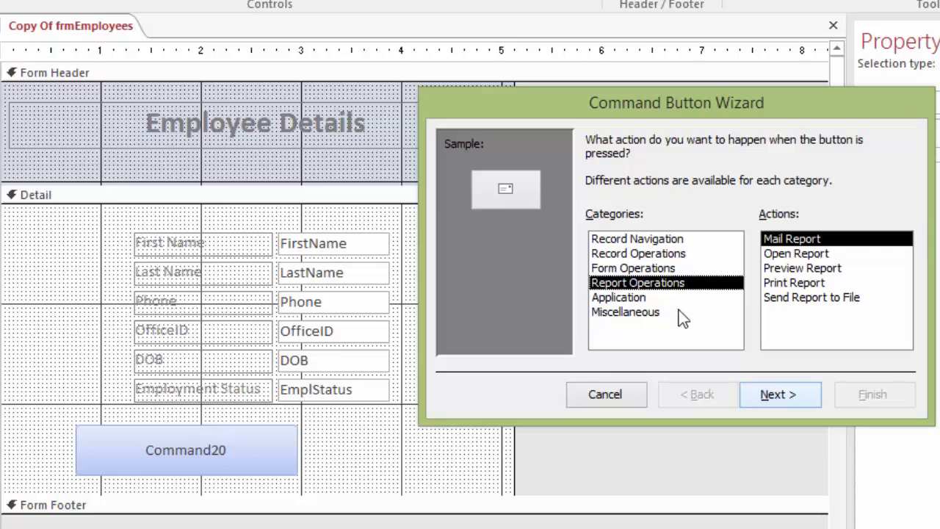
pyautogui.click(612, 301)
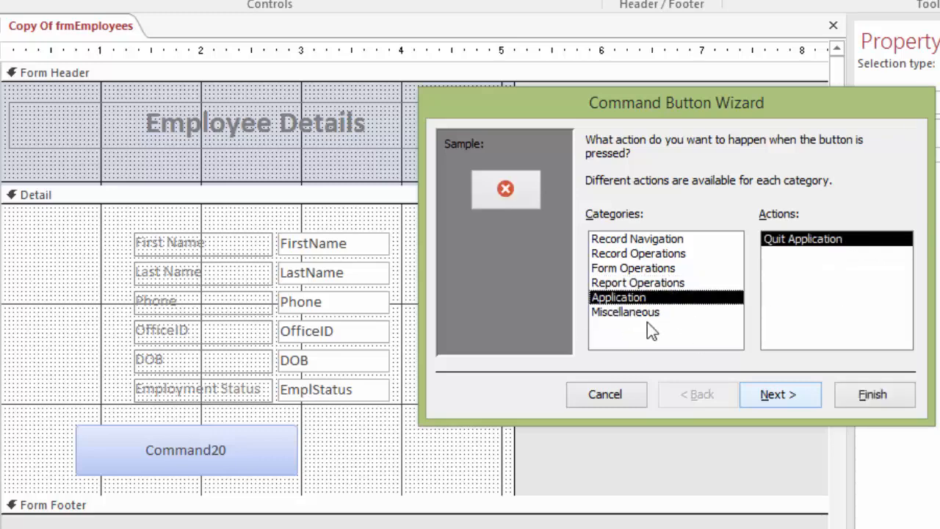
pyautogui.click(615, 315)
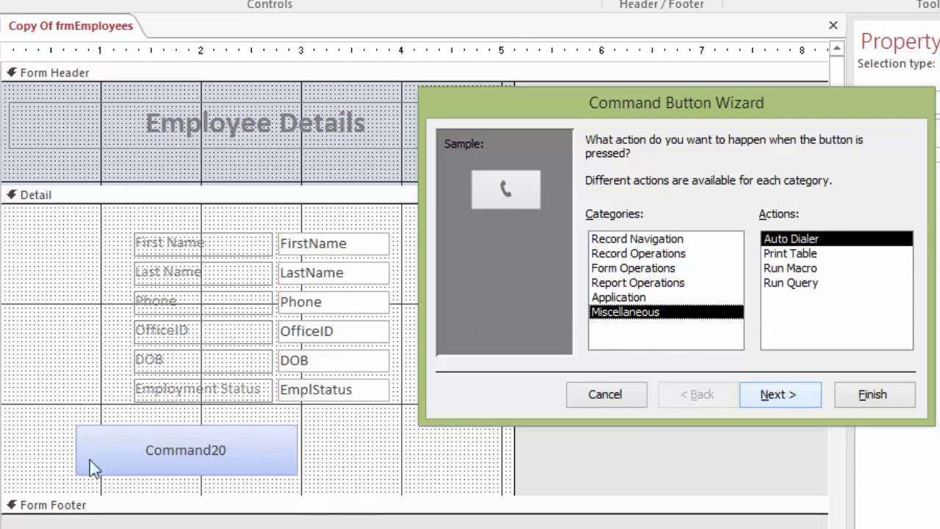
# - Assign the Go To Next Record action from the Record Navigation category to the button
pyautogui.click(652, 240)
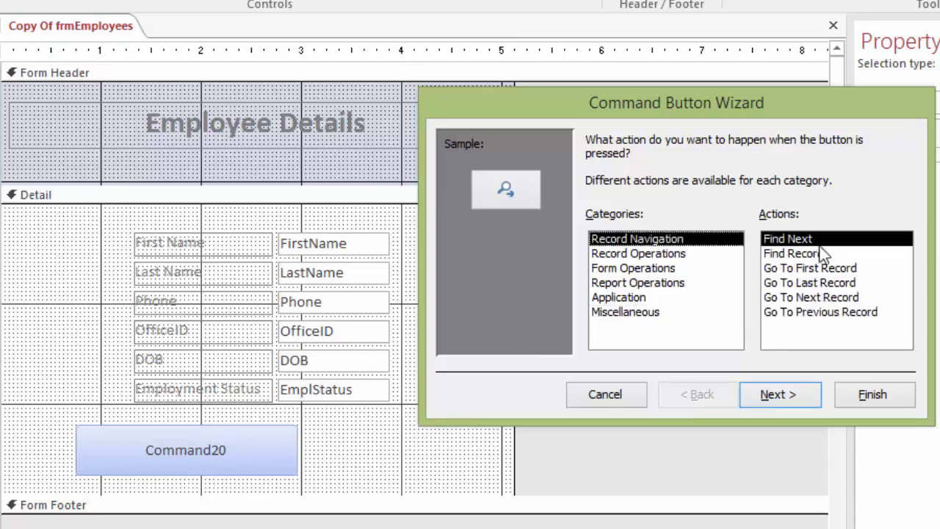
pyautogui.click(816, 298)
pyautogui.click(780, 397)
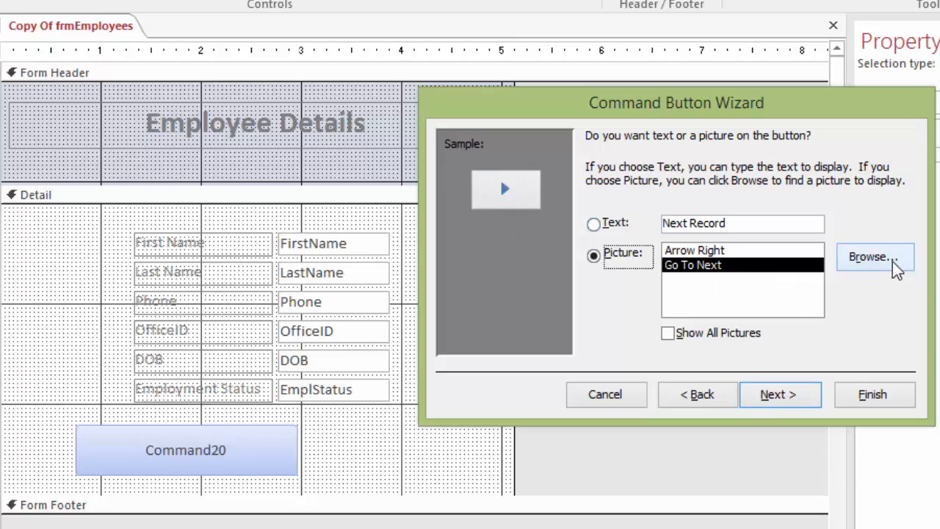
# - Try the Arrow Right and Go To Next pictures as the button's face
pyautogui.click(708, 252)
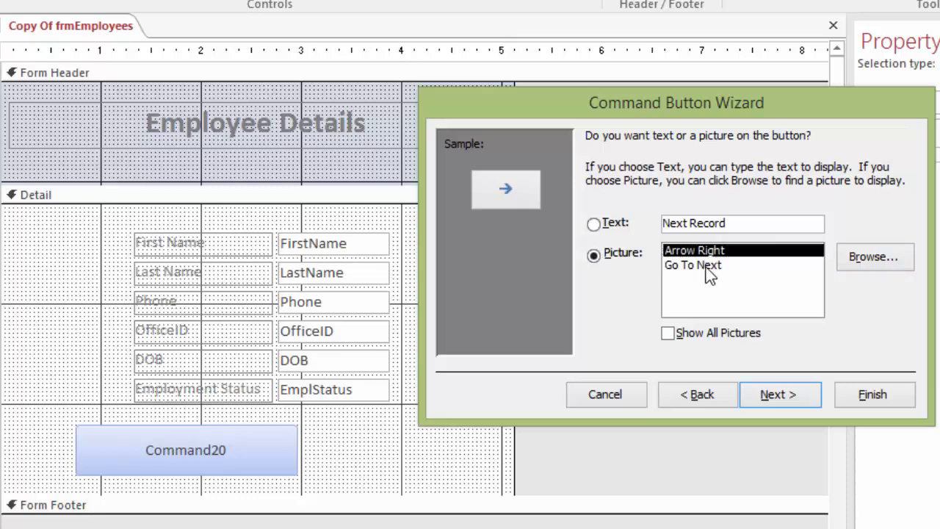
pyautogui.click(705, 266)
pyautogui.click(707, 252)
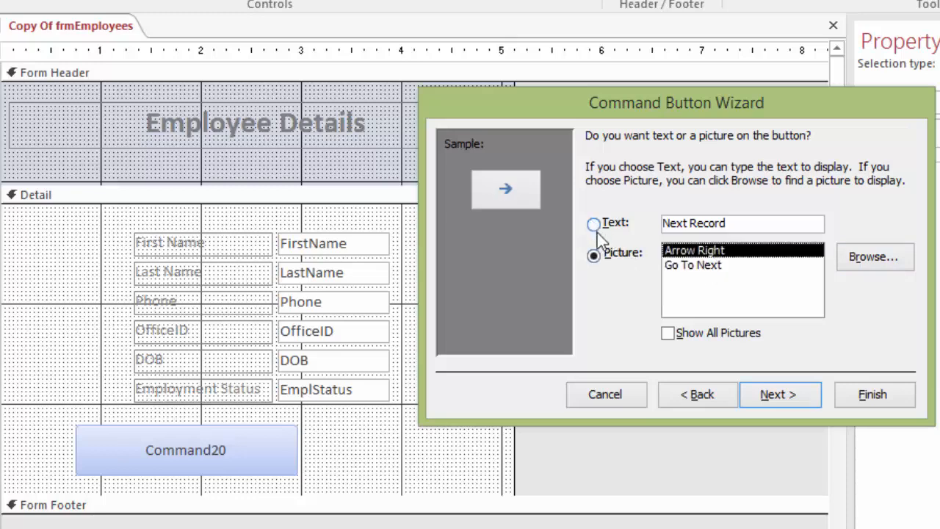
# - Show text on the button instead of a picture and shorten its wording to Next
pyautogui.click(594, 224)
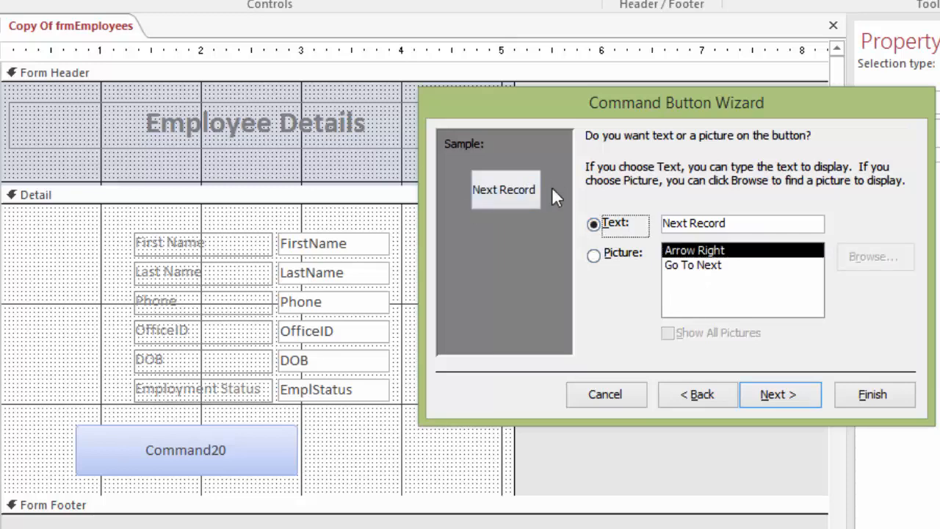
pyautogui.click(743, 224)
pyautogui.press('BackSpace')
pyautogui.press('BackSpace')
pyautogui.press('BackSpace')
pyautogui.press('BackSpace')
pyautogui.press('BackSpace')
pyautogui.press('BackSpace')
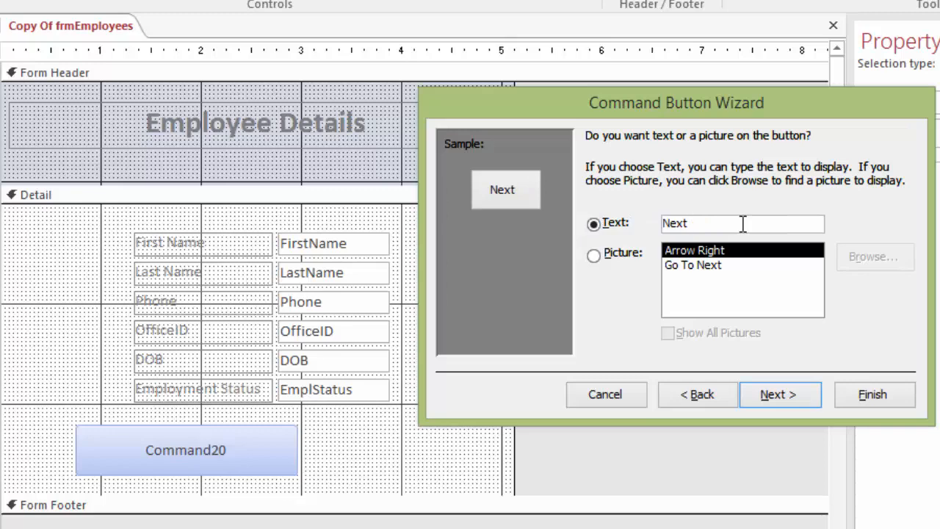
# - Name the command button Next Button and finish the wizard
pyautogui.click(788, 397)
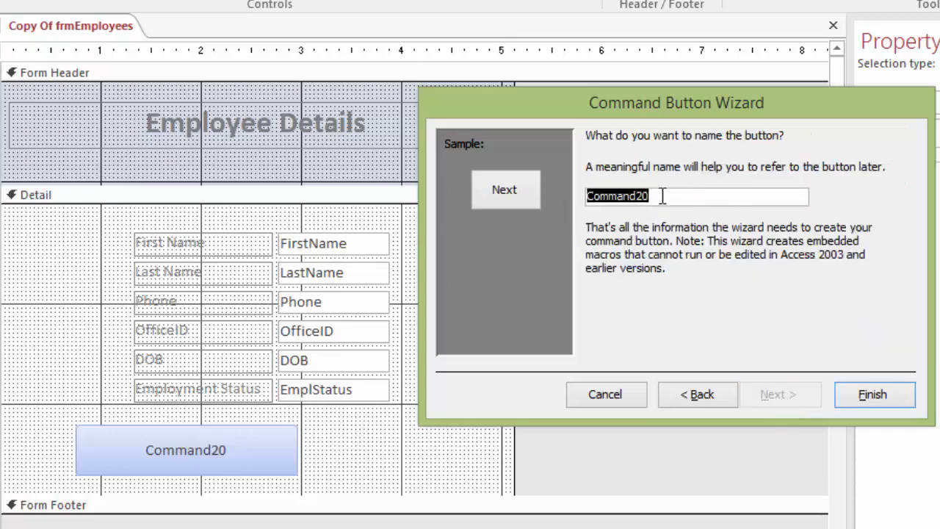
pyautogui.write('Nes')
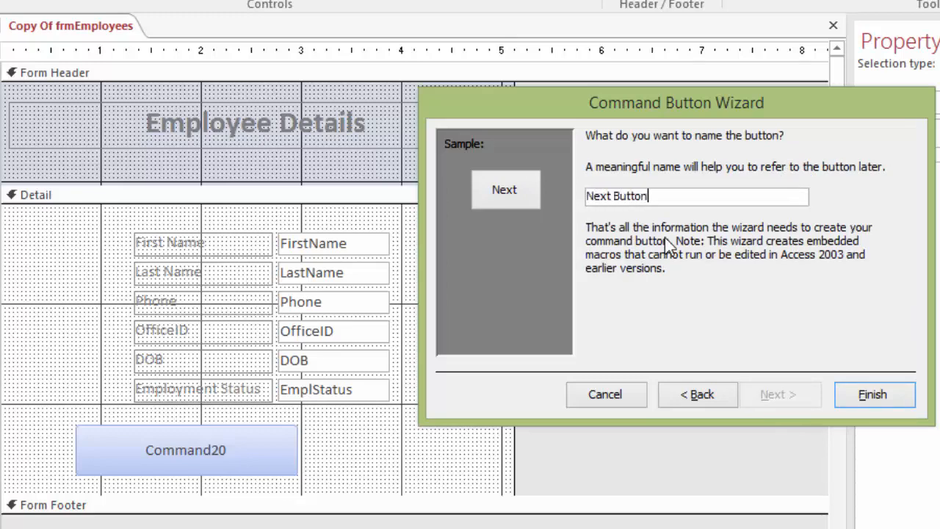
pyautogui.click(877, 396)
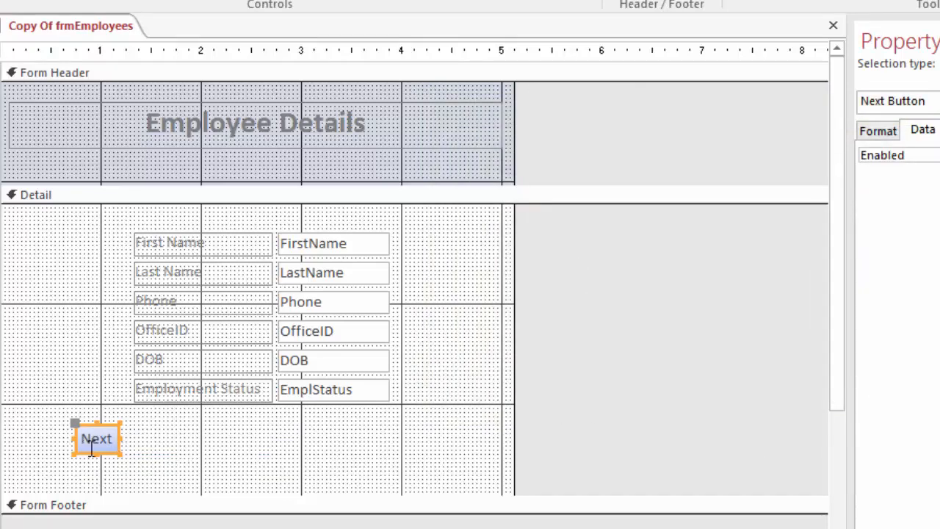
# - Widen the form to about 6.4" and place the Next button, enlarged to about 1.3" wide, beside the FirstName and LastName fields
pyautogui.moveTo(120, 455); pyautogui.dragTo(346, 466)
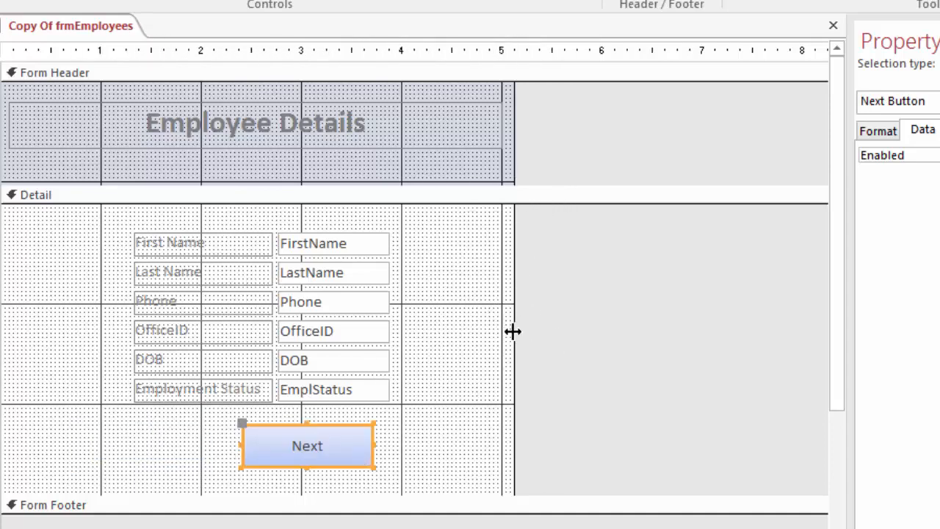
pyautogui.moveTo(513, 330); pyautogui.dragTo(640, 330)
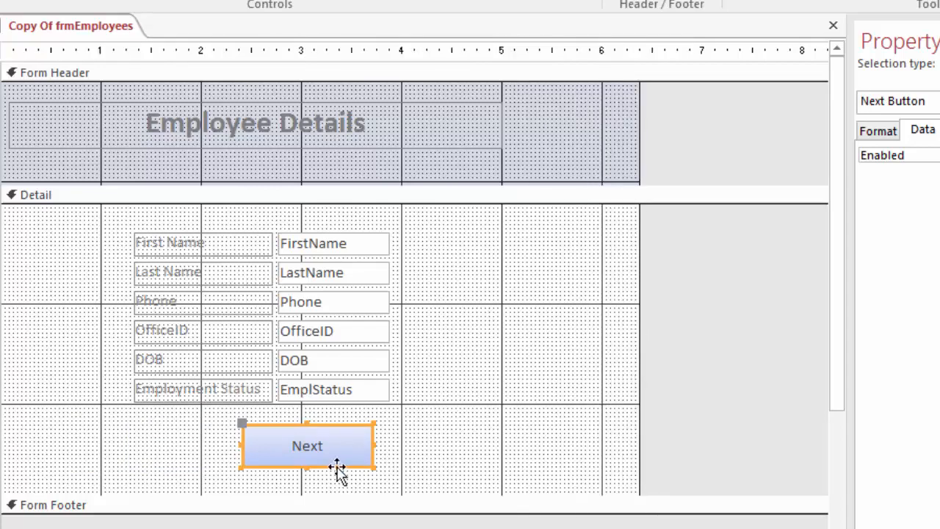
pyautogui.moveTo(336, 469); pyautogui.dragTo(538, 279)
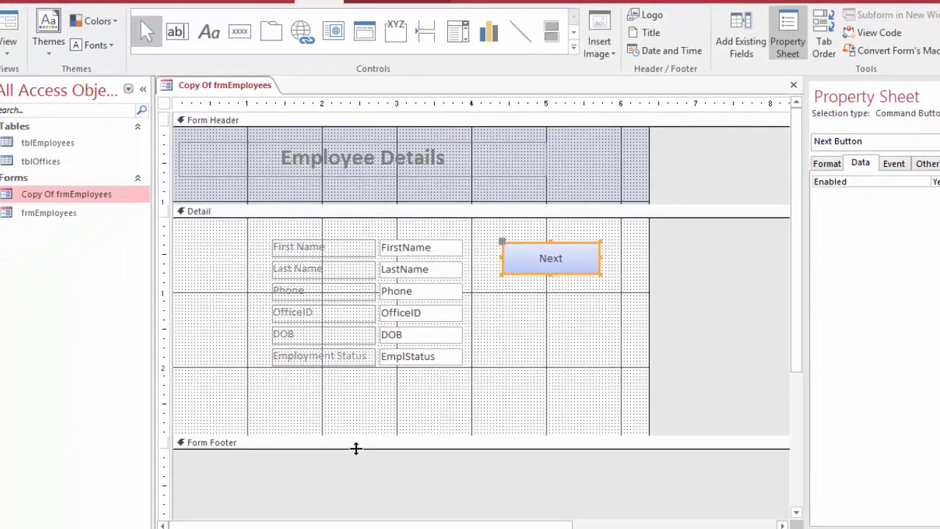
# - Extend the Detail section to about 4" tall, leaving the Form Footer collapsed
pyautogui.moveTo(356, 448); pyautogui.dragTo(361, 503)
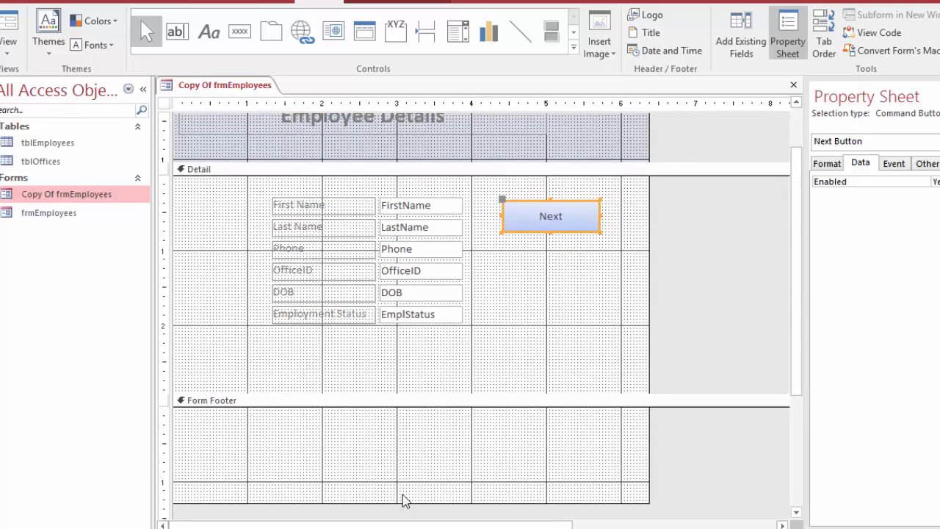
pyautogui.hotkey('ctrl', 'z')
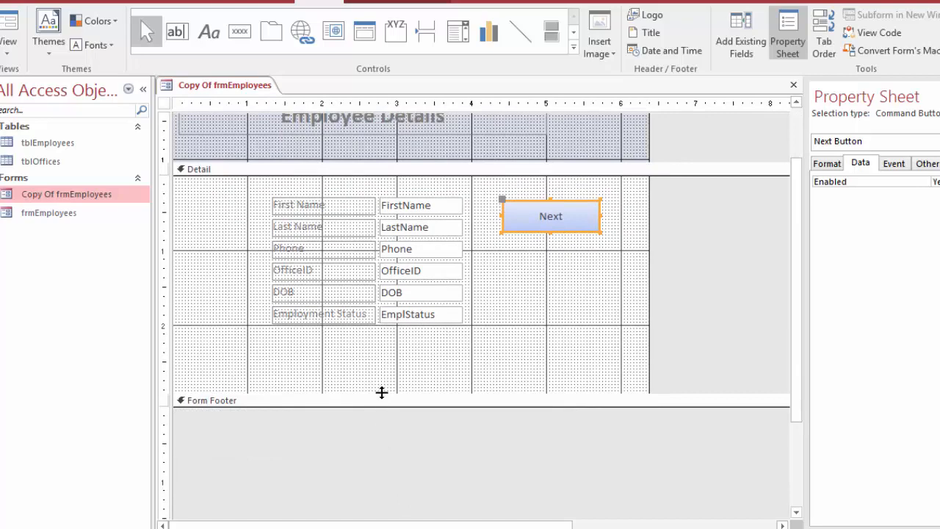
pyautogui.moveTo(381, 393); pyautogui.dragTo(388, 473)
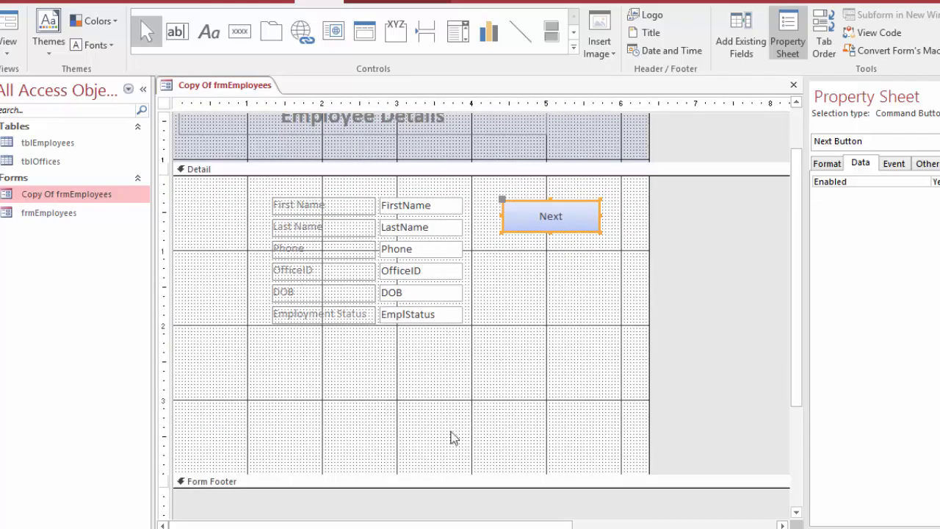
# - Add a tab control about 5.3" wide and 1.4" tall below the Employment Status row
pyautogui.click(273, 35)
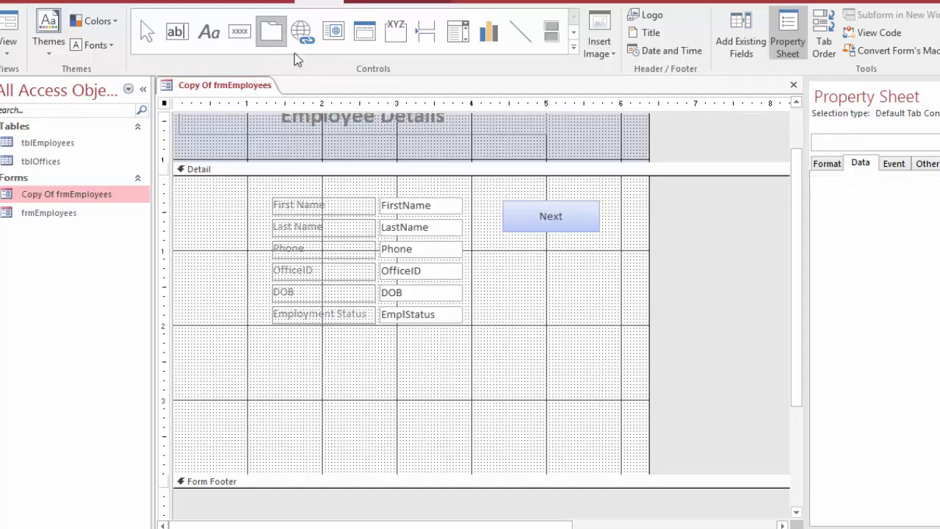
pyautogui.moveTo(205, 344); pyautogui.dragTo(601, 445)
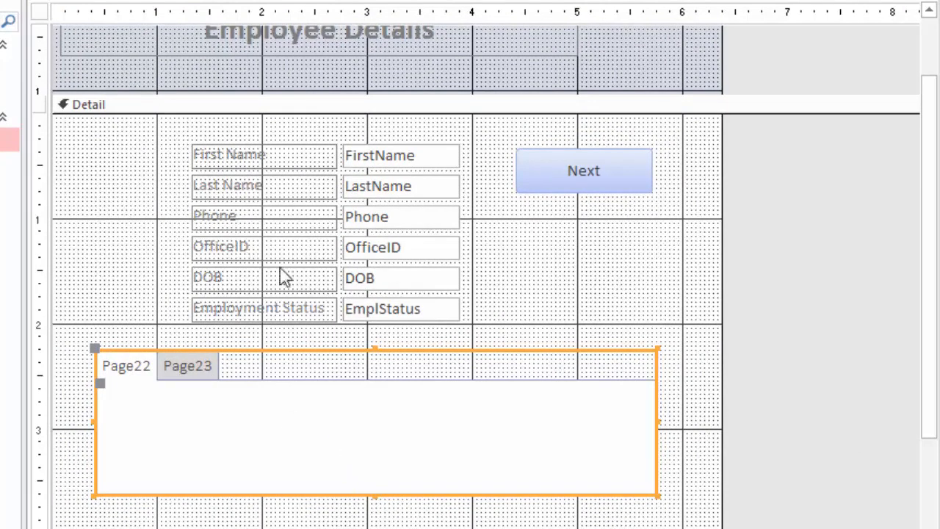
# - Move the First Name, Last Name and Phone fields with their labels onto the tab control's first page, Page22
pyautogui.moveTo(163, 148); pyautogui.dragTo(498, 225)
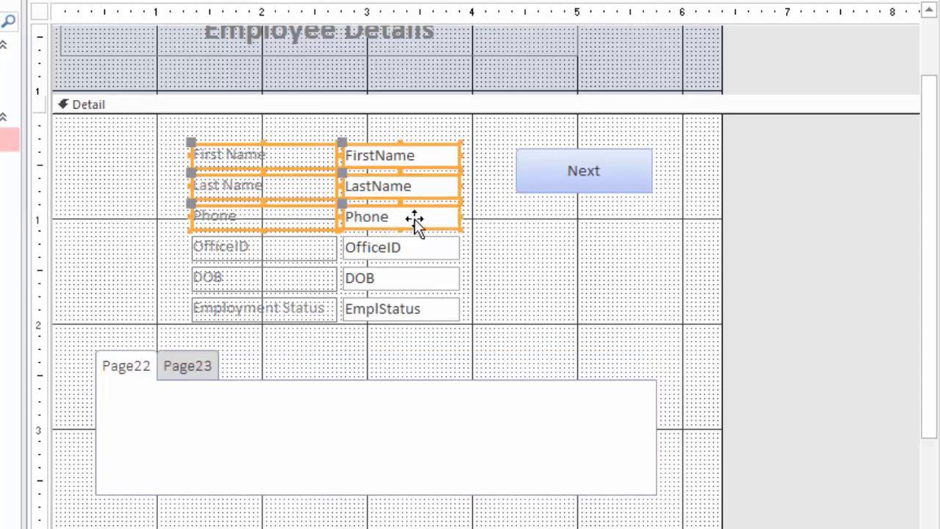
pyautogui.rightClick(308, 185)
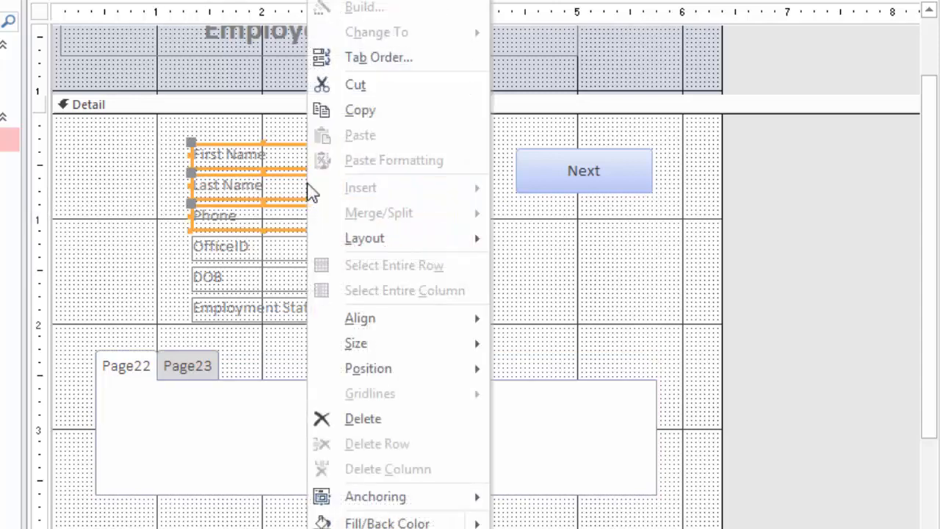
pyautogui.click(375, 88)
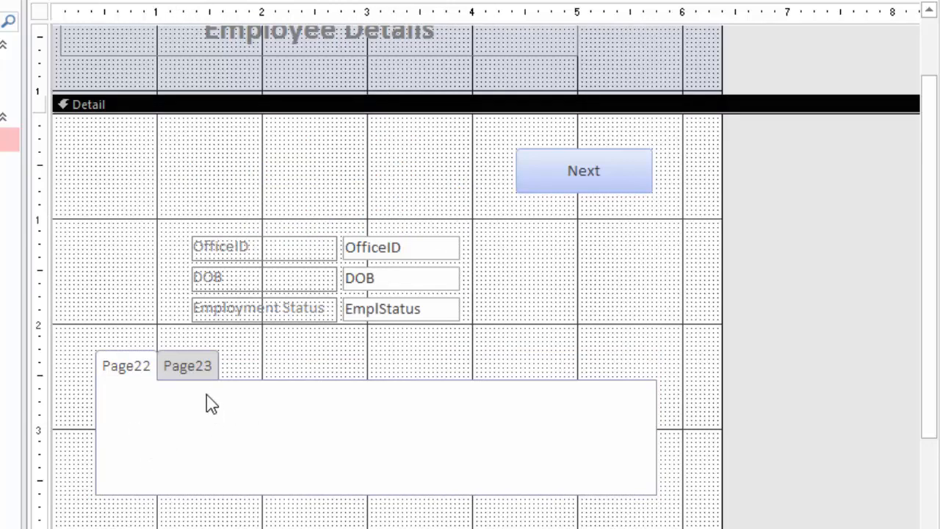
pyautogui.click(237, 373)
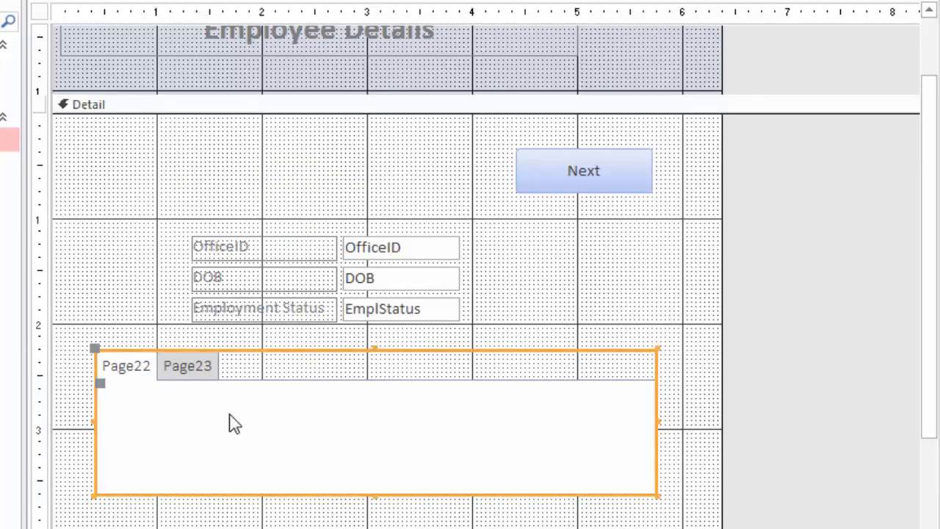
pyautogui.rightClick(197, 432)
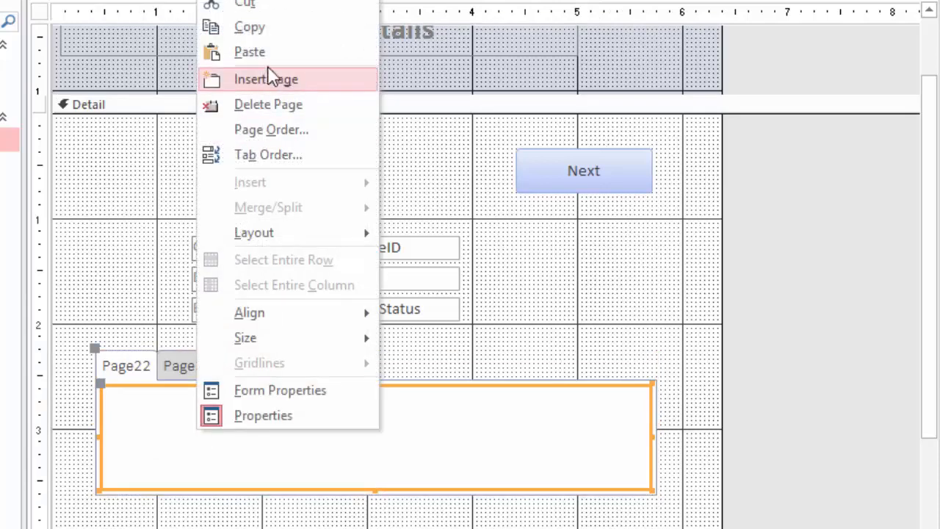
pyautogui.click(250, 52)
pyautogui.click(432, 441)
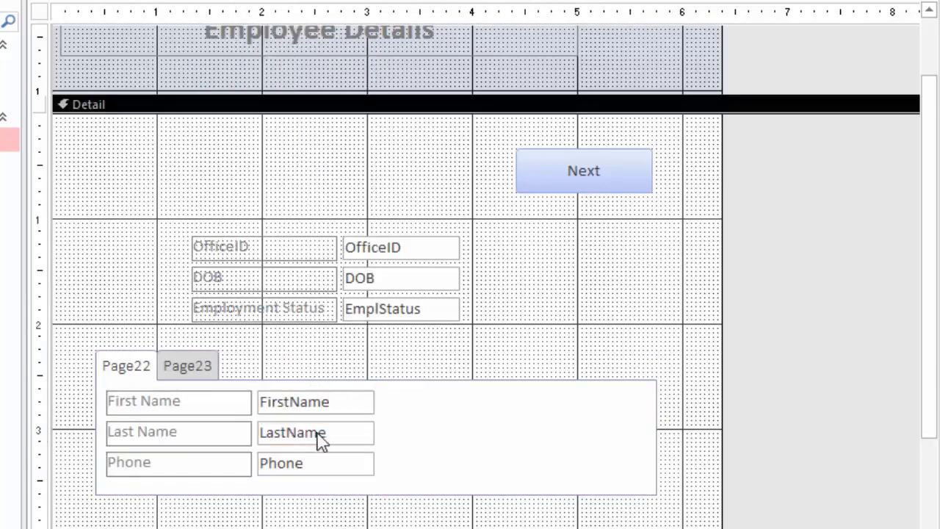
# - Move the OfficeID, DOB and Employment Status fields with their labels onto the tab control's second page, Page23
pyautogui.click(192, 374)
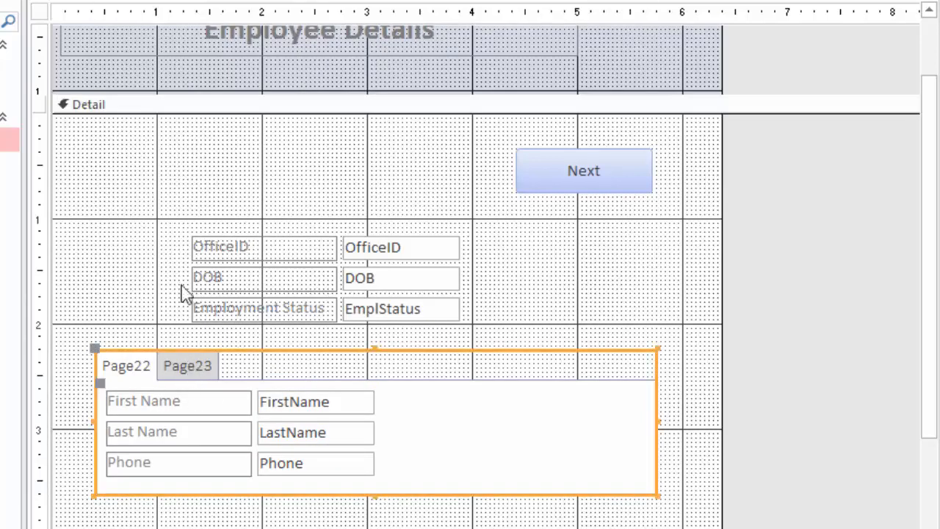
pyautogui.click(194, 373)
pyautogui.moveTo(163, 237); pyautogui.dragTo(499, 322)
pyautogui.rightClick(297, 248)
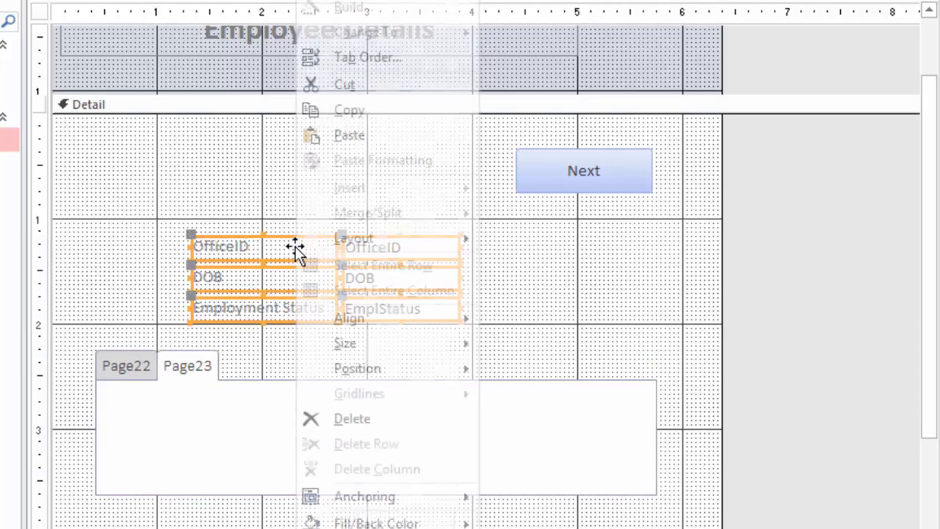
pyautogui.click(351, 93)
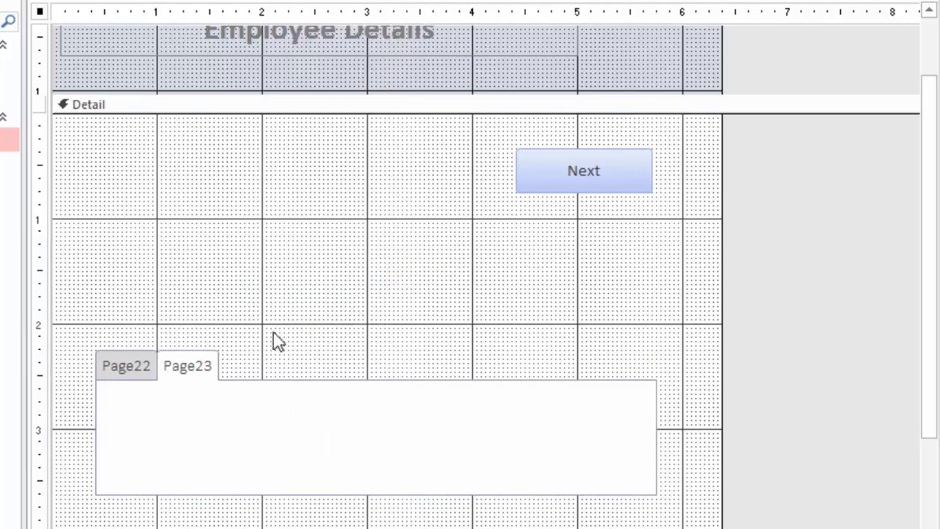
pyautogui.rightClick(155, 428)
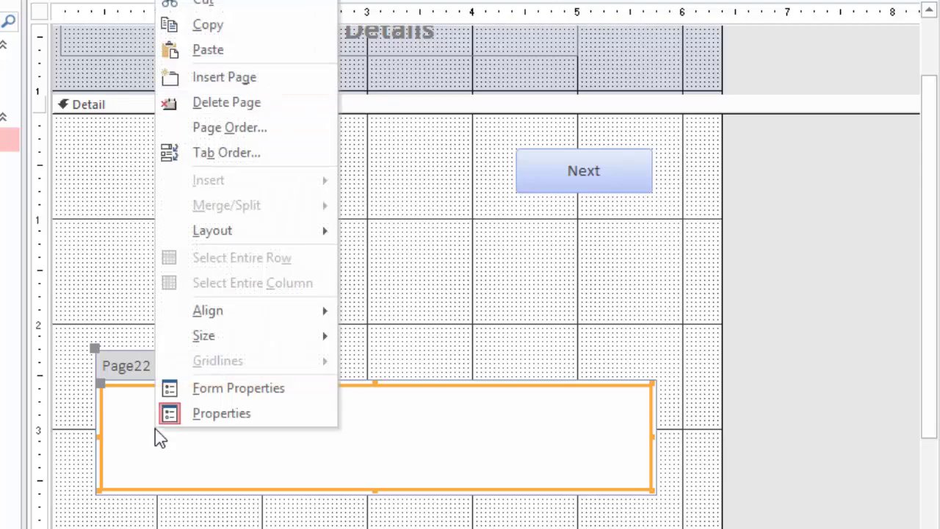
pyautogui.click(220, 56)
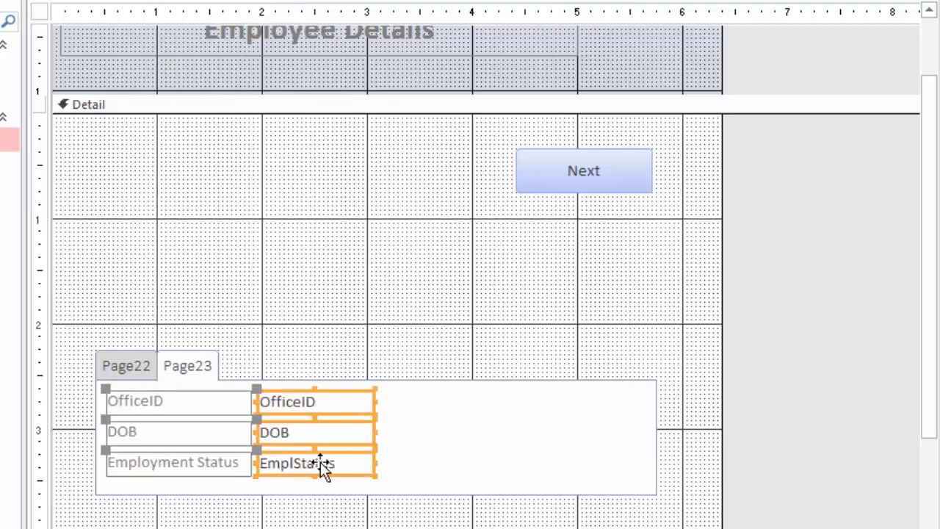
pyautogui.click(436, 432)
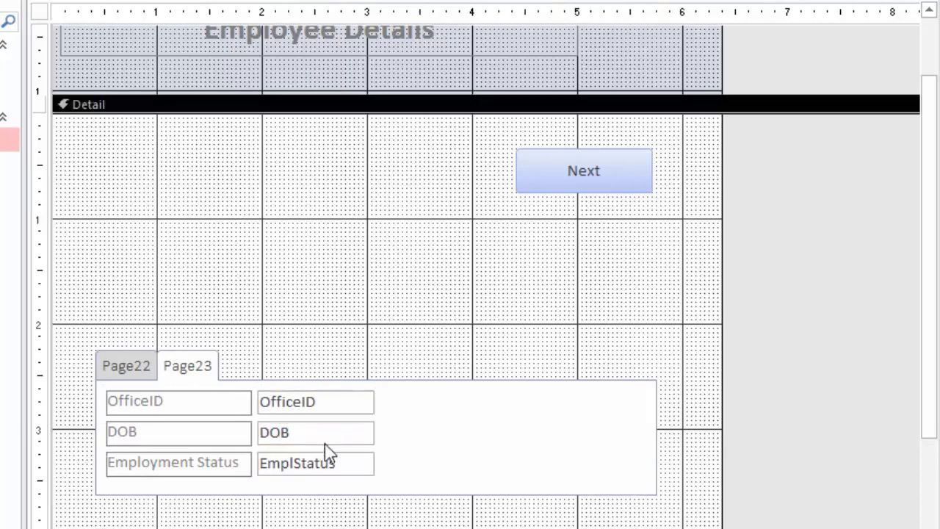
# - Set the caption of the tab control's first page, Page22, to Name
pyautogui.click(189, 371)
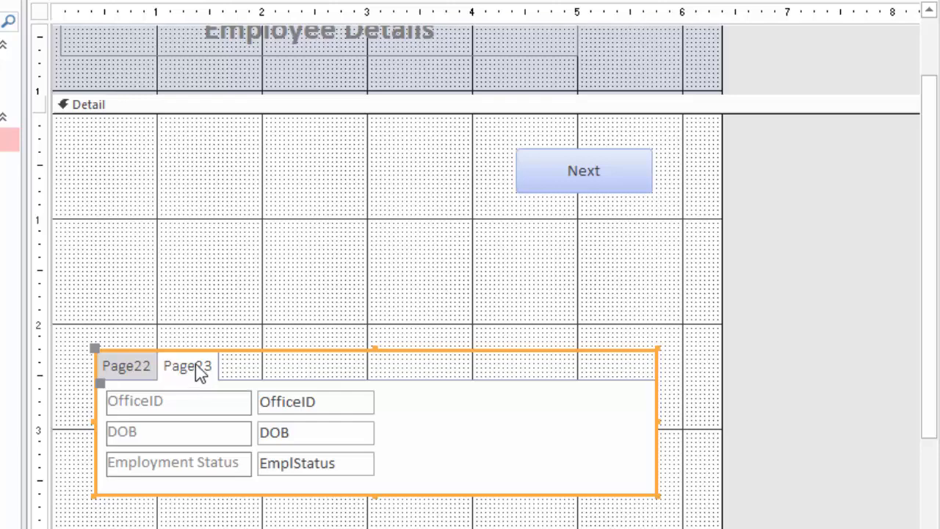
pyautogui.click(191, 370)
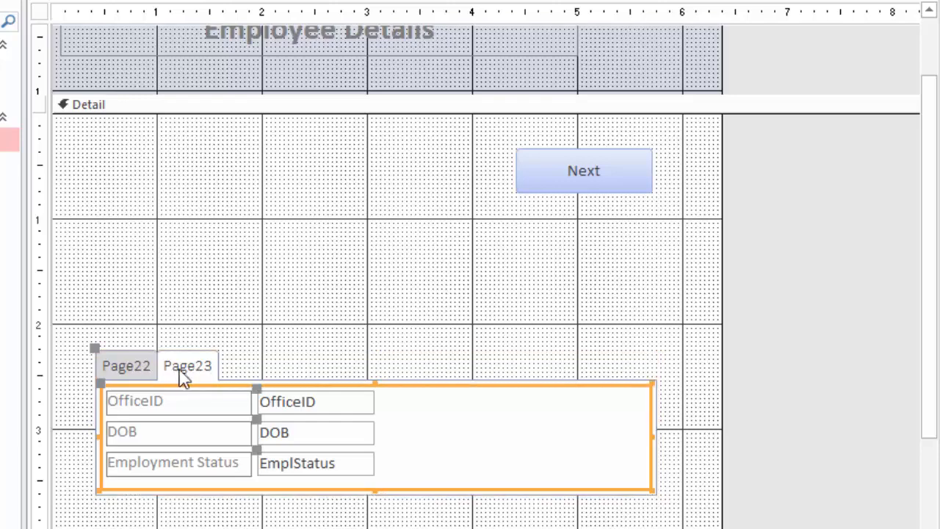
pyautogui.click(124, 371)
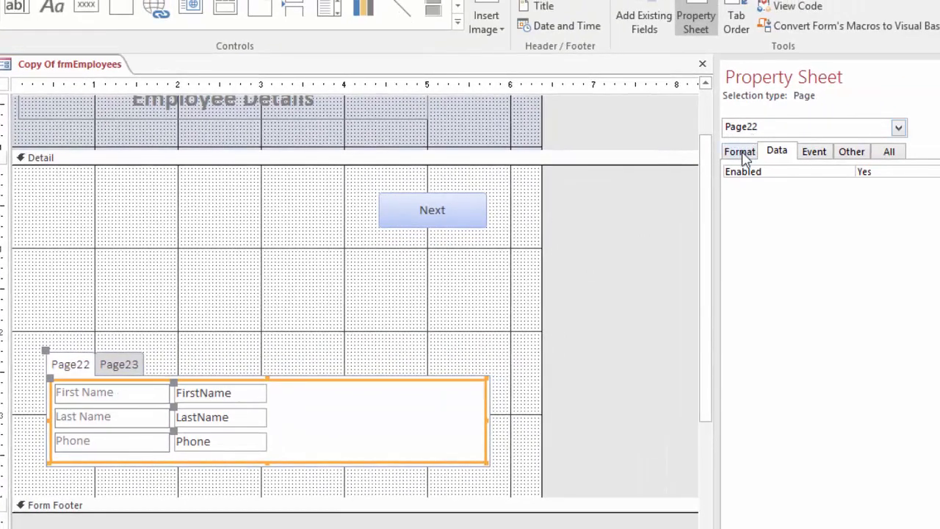
pyautogui.click(742, 152)
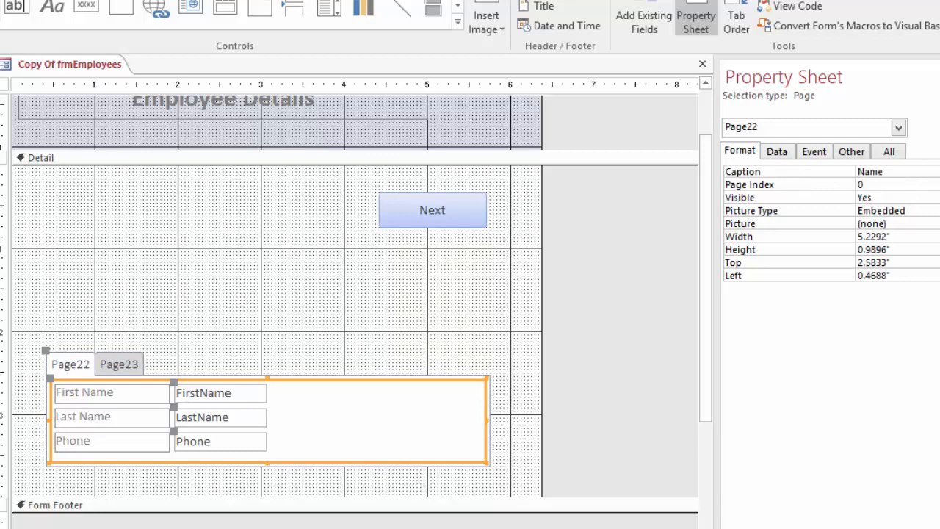
pyautogui.press('Return')
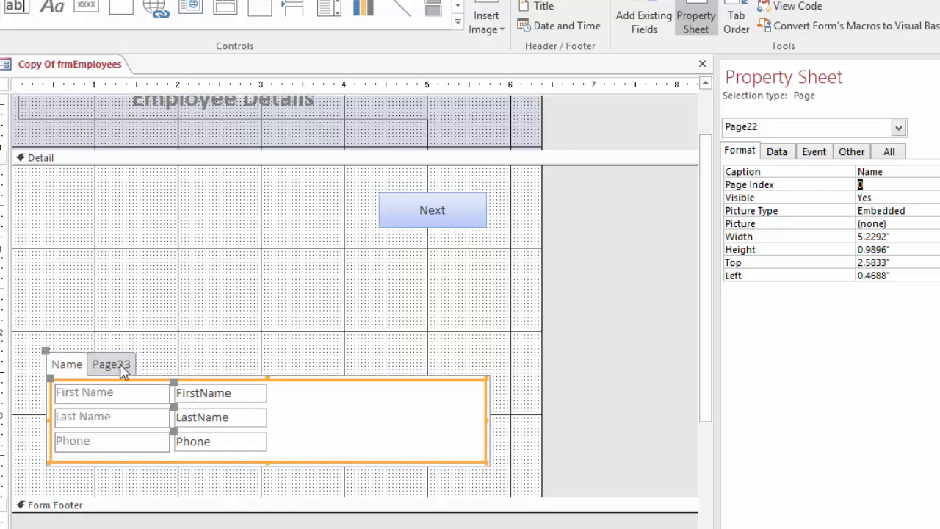
# - Set the caption of the second page, Page23, to Info and switch between the two pages to check them
pyautogui.click(111, 364)
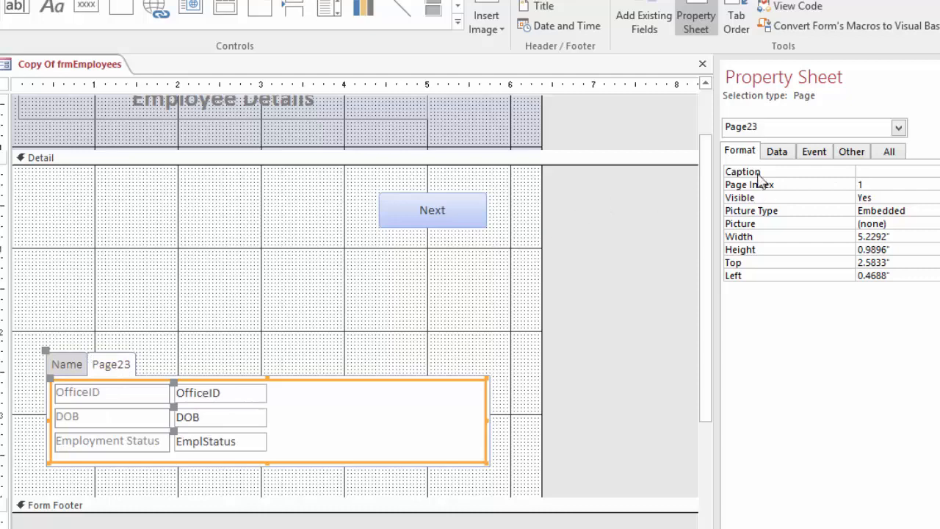
pyautogui.click(892, 170)
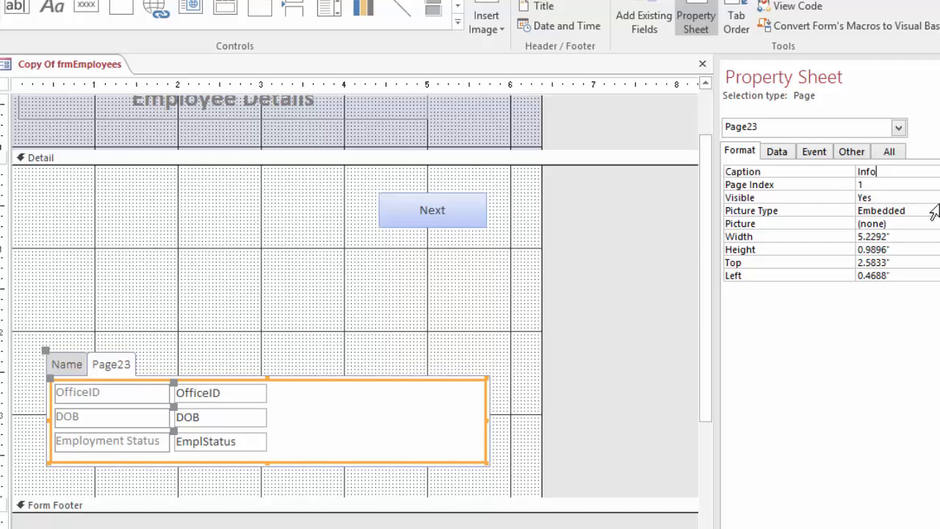
pyautogui.press('Return')
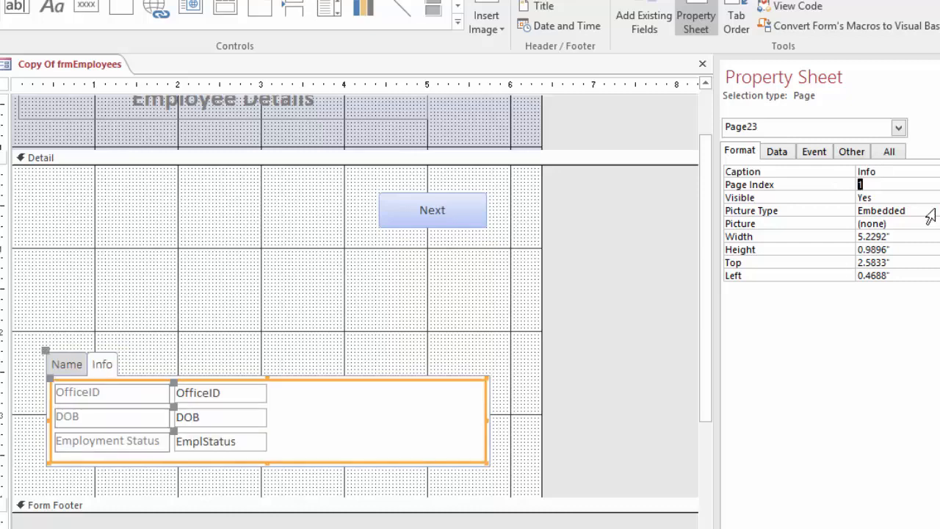
pyautogui.click(64, 367)
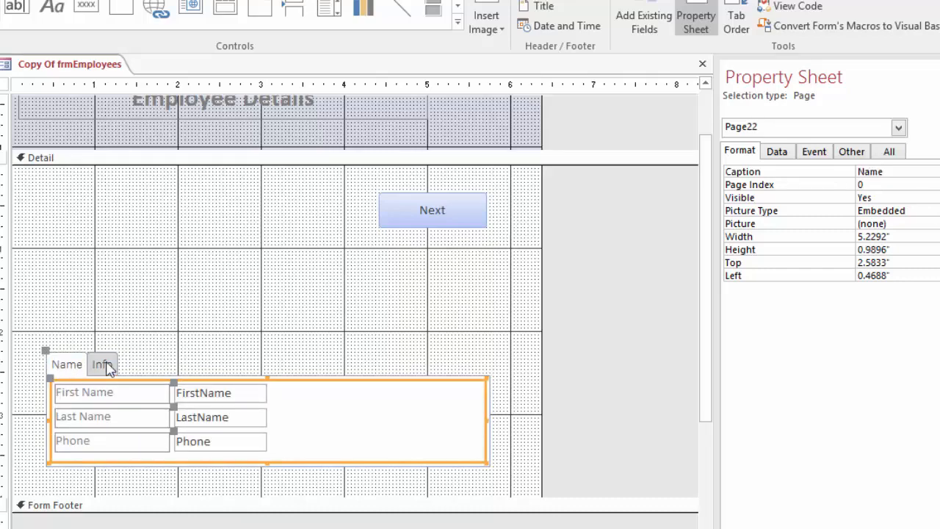
pyautogui.click(105, 369)
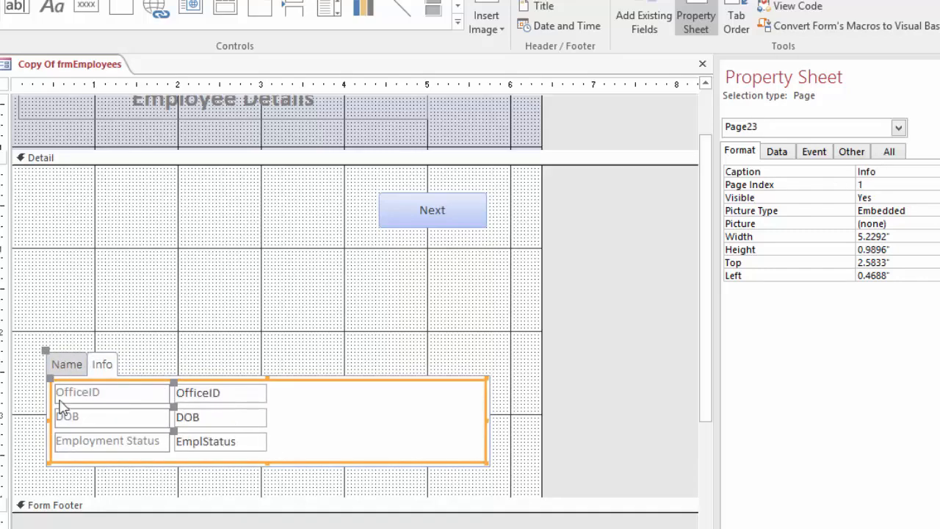
# - Insert a third page into the tab control and extend the control upward so its pages are about 2.1" tall
pyautogui.rightClick(105, 371)
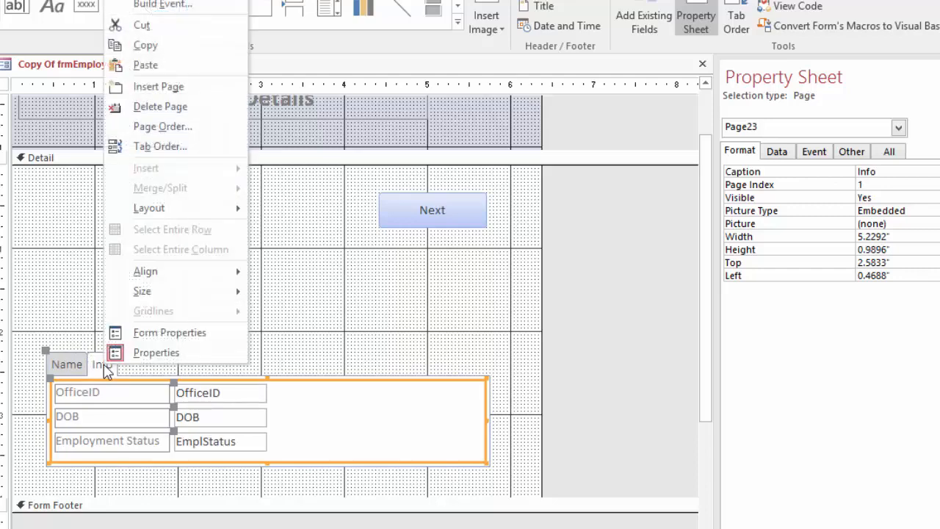
pyautogui.click(151, 92)
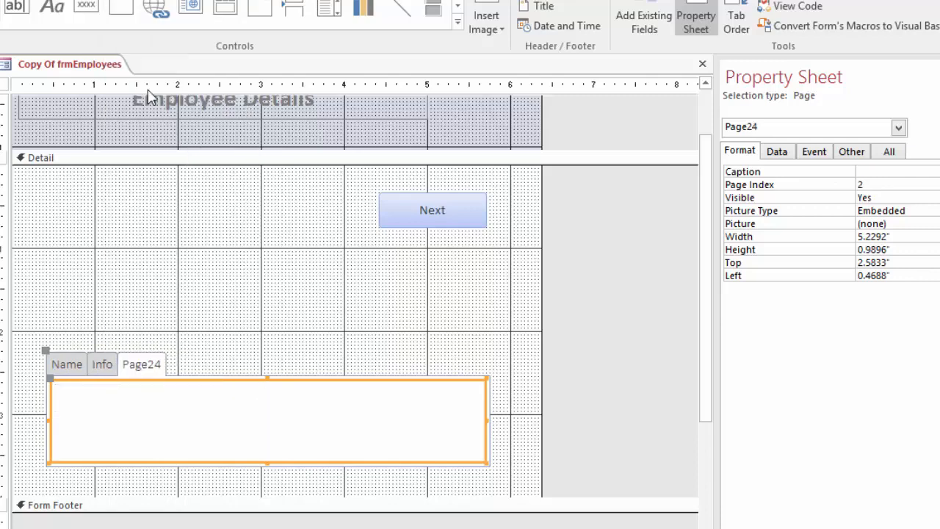
pyautogui.click(143, 367)
pyautogui.moveTo(267, 379); pyautogui.dragTo(273, 288)
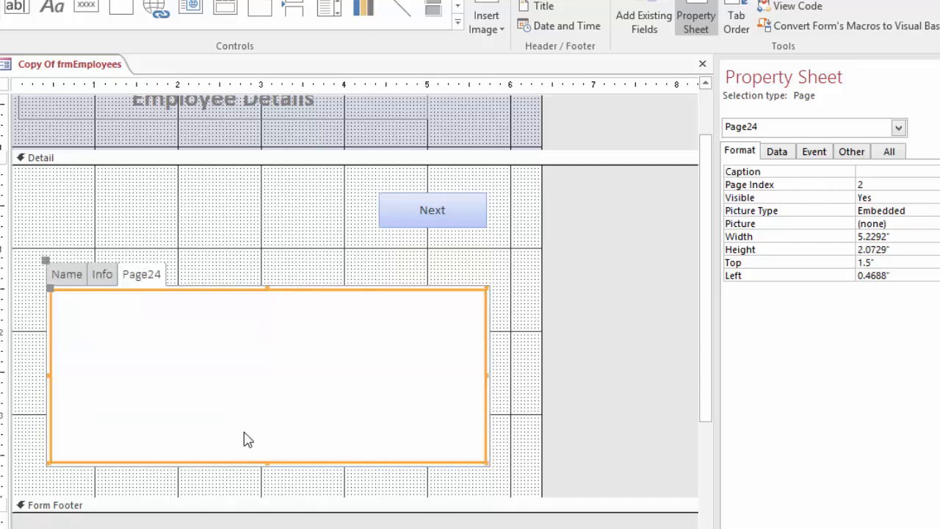
# - Move the OfficeID, DOB and Employment Status fields with their labels up and inward toward the middle of the Info page
pyautogui.click(102, 274)
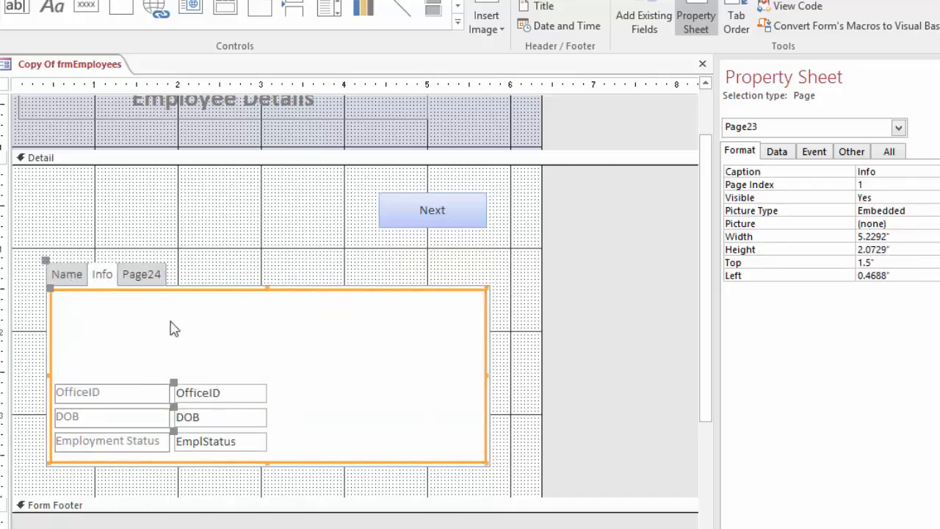
pyautogui.moveTo(129, 376); pyautogui.dragTo(258, 453)
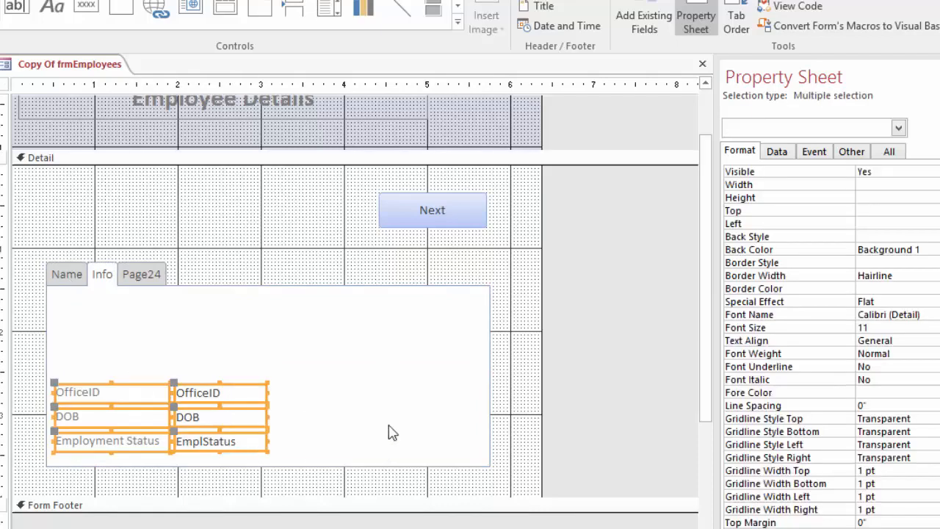
pyautogui.press('Up')
pyautogui.press('Right')
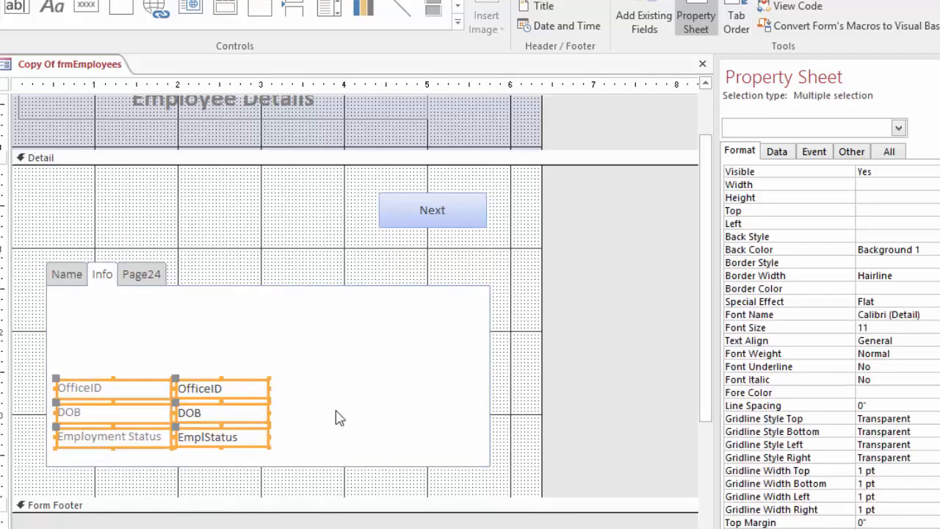
pyautogui.moveTo(159, 390); pyautogui.dragTo(203, 346)
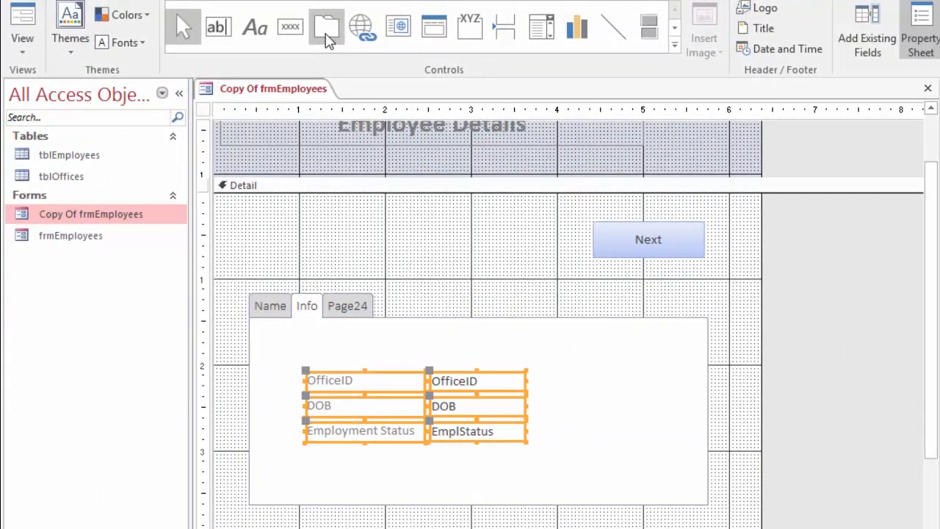
# - Test the form in Form View by switching among the three tab pages and advancing two records with the Next button
pyautogui.click(22, 25)
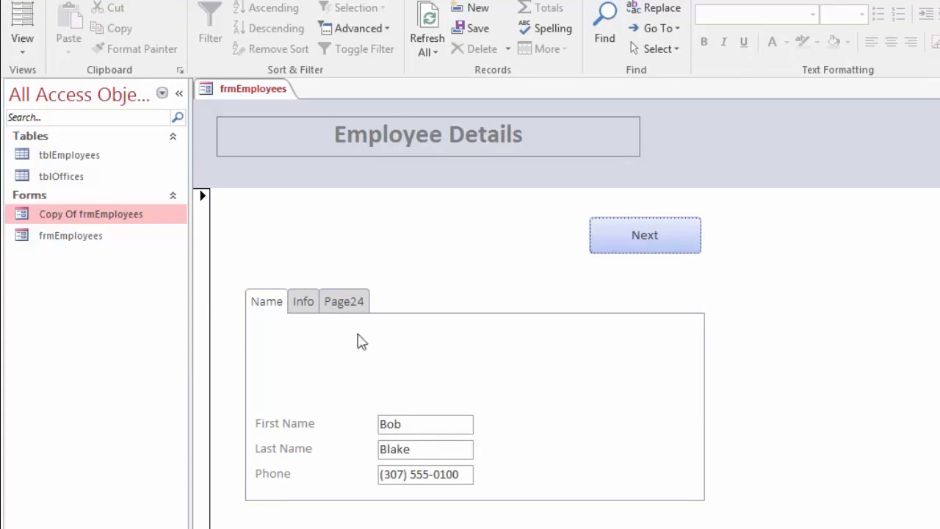
pyautogui.click(305, 306)
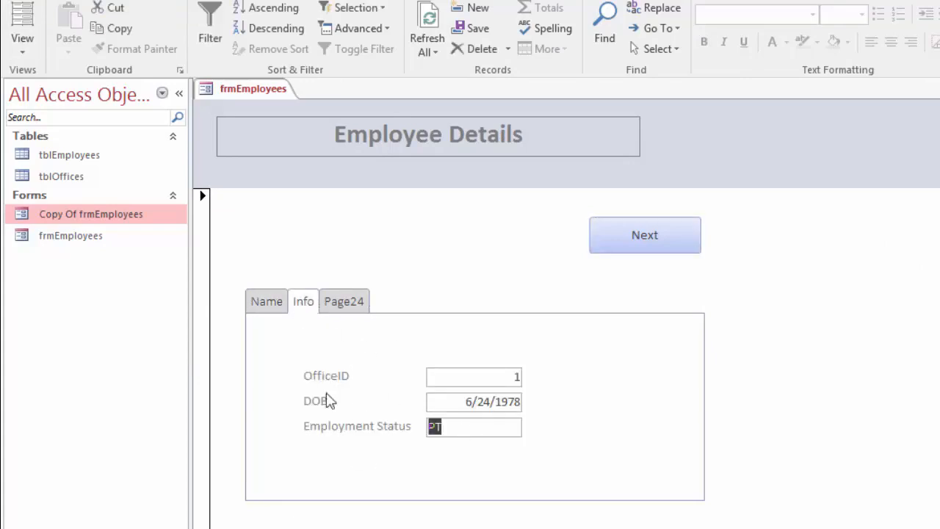
pyautogui.click(344, 302)
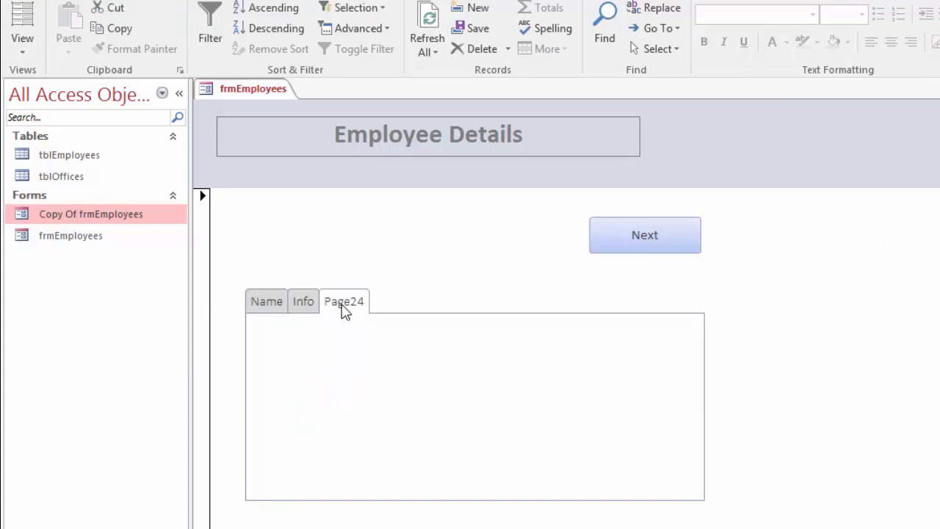
pyautogui.click(274, 306)
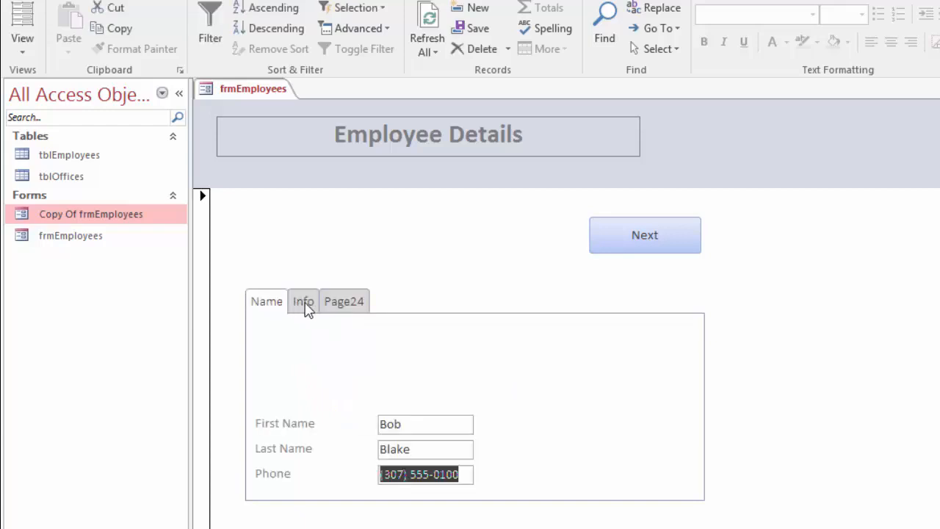
pyautogui.click(304, 303)
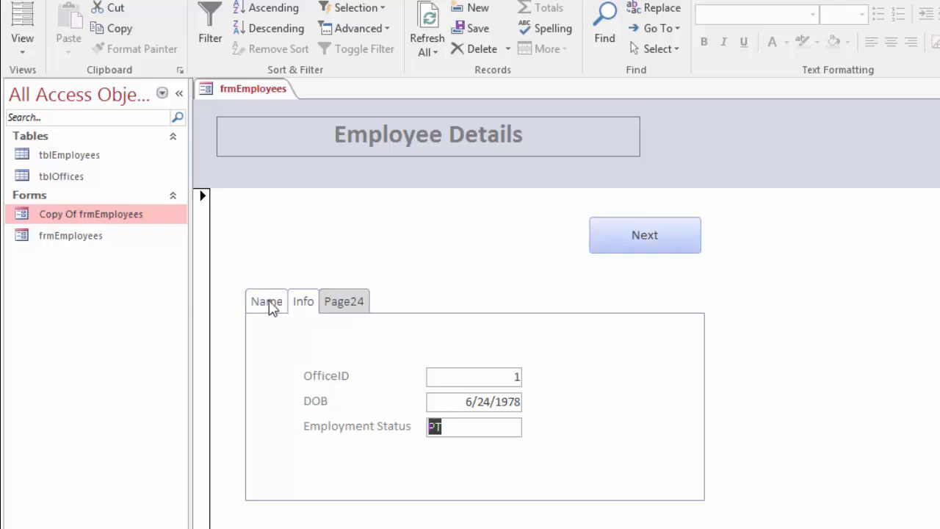
pyautogui.click(267, 302)
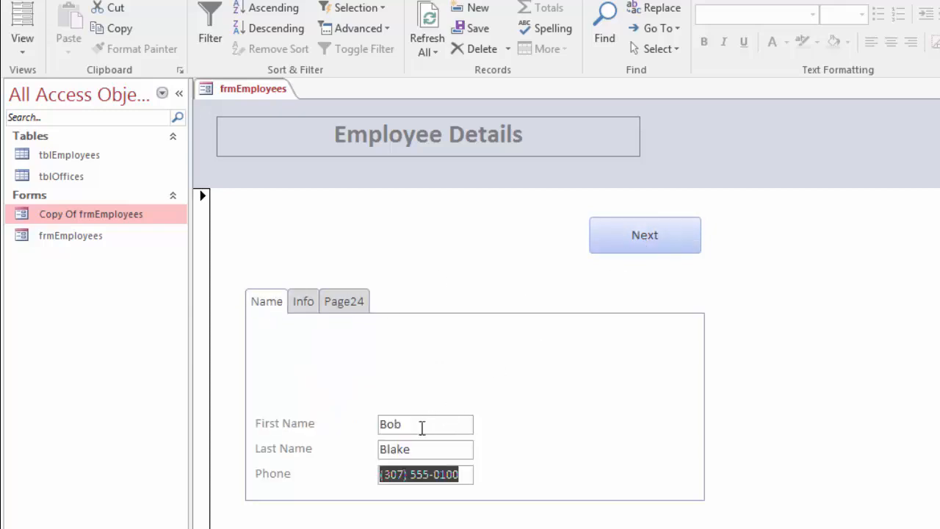
pyautogui.click(652, 250)
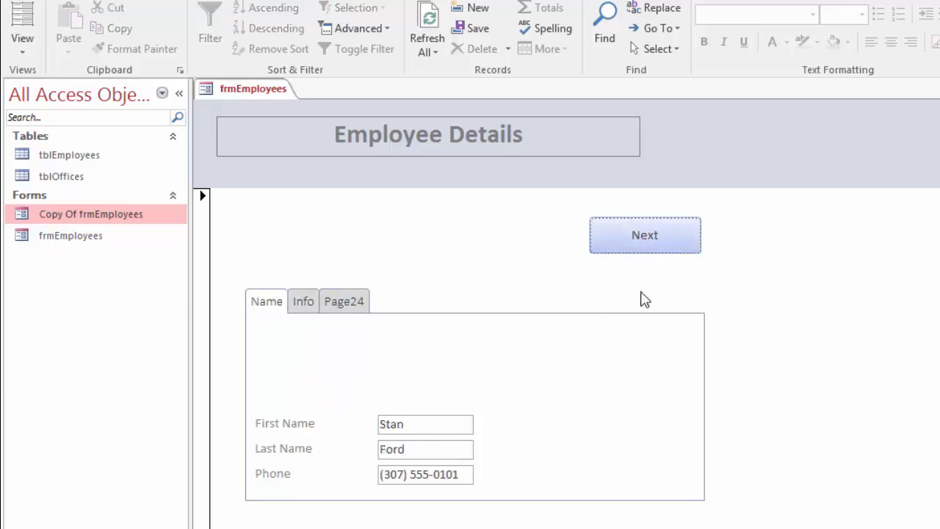
pyautogui.click(615, 248)
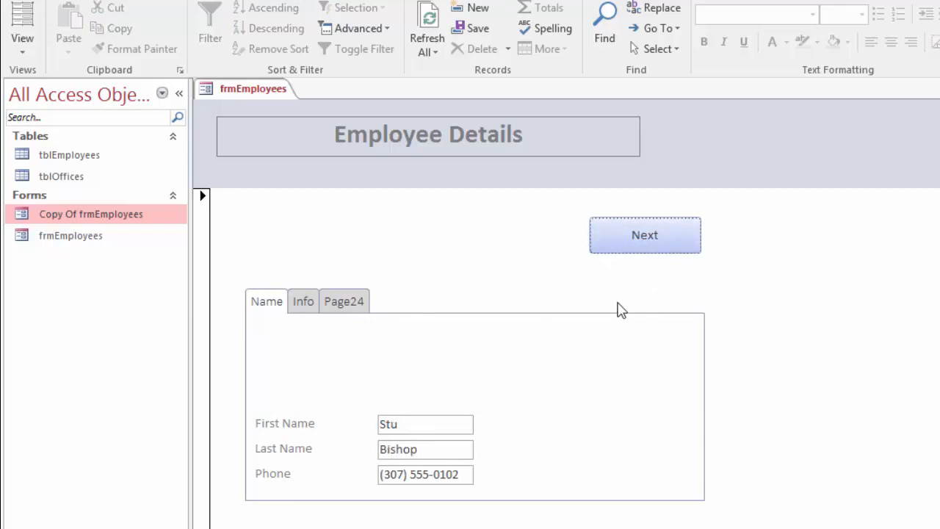
pyautogui.rightClick(233, 91)
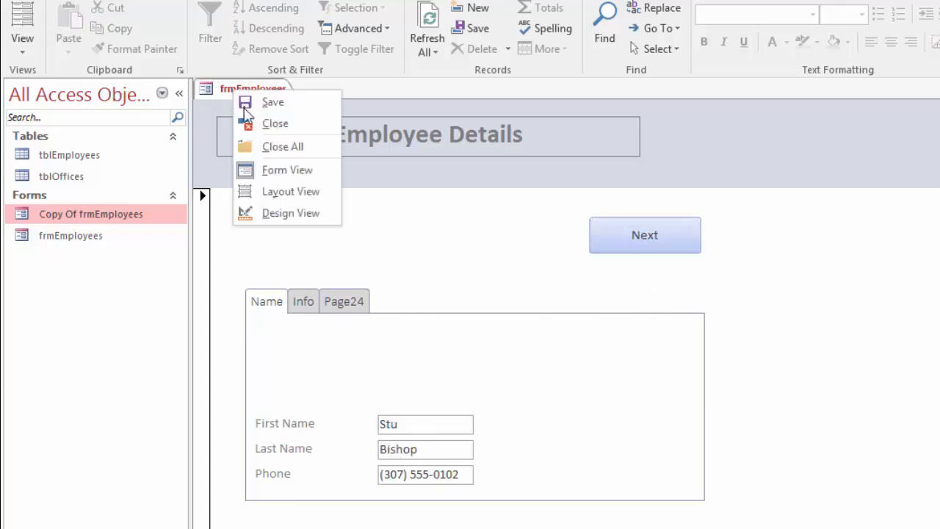
pyautogui.click(290, 212)
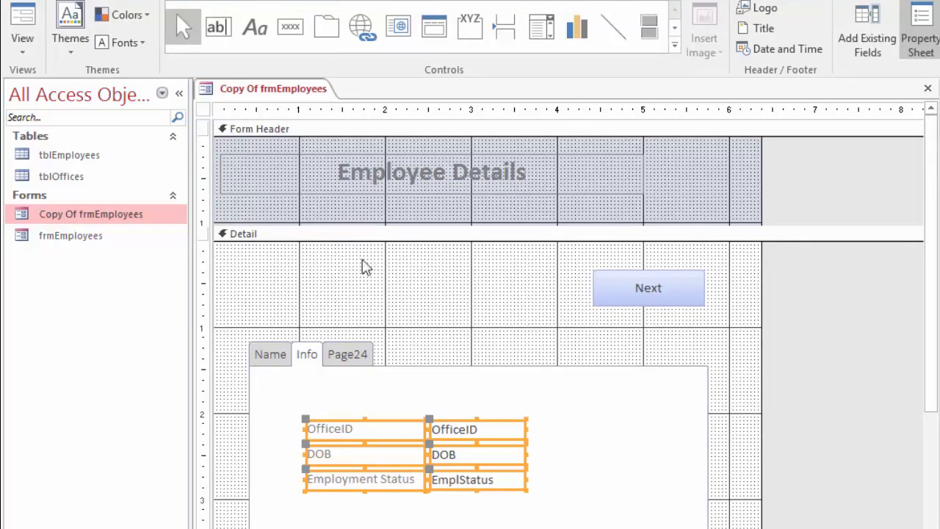
pyautogui.click(361, 28)
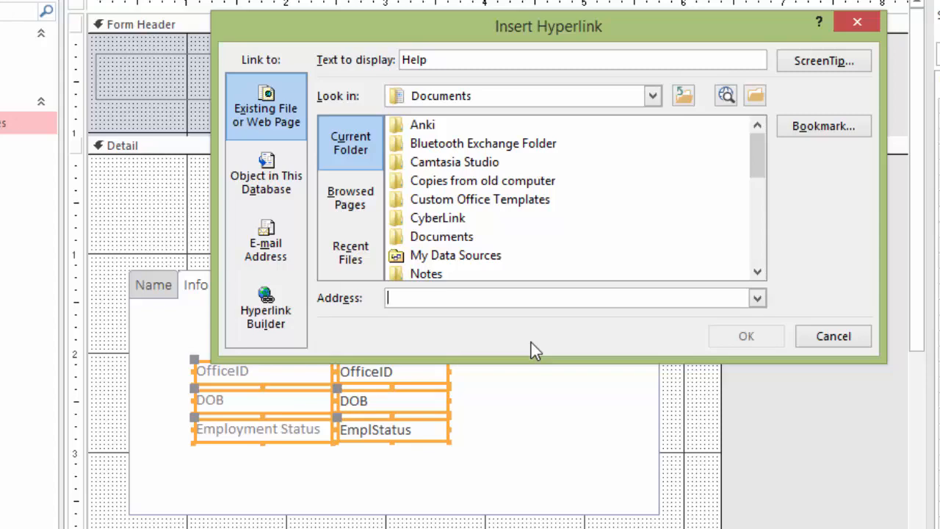
pyautogui.write('www.google.com')
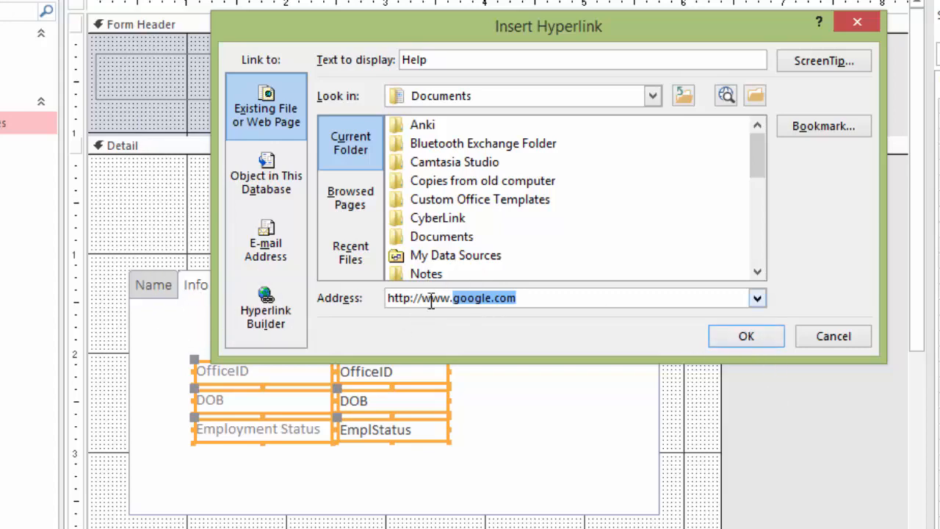
pyautogui.click(766, 340)
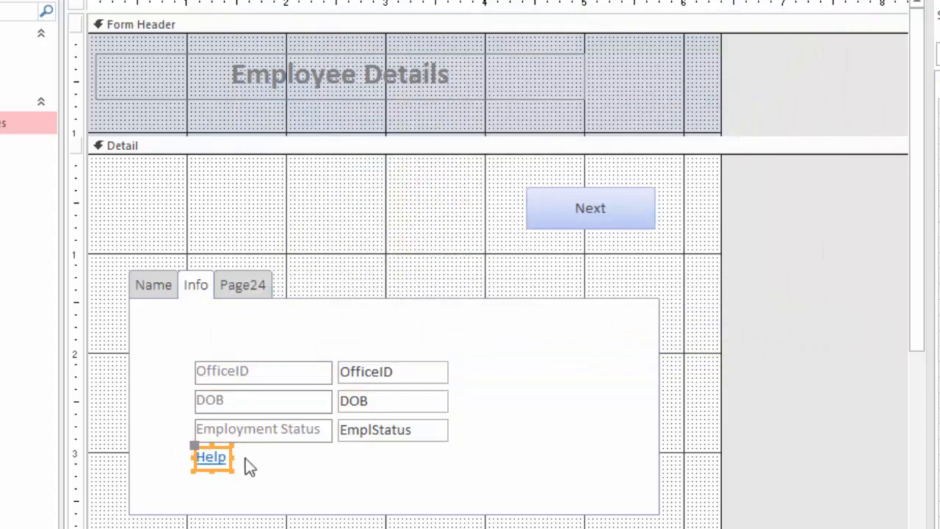
pyautogui.click(201, 472)
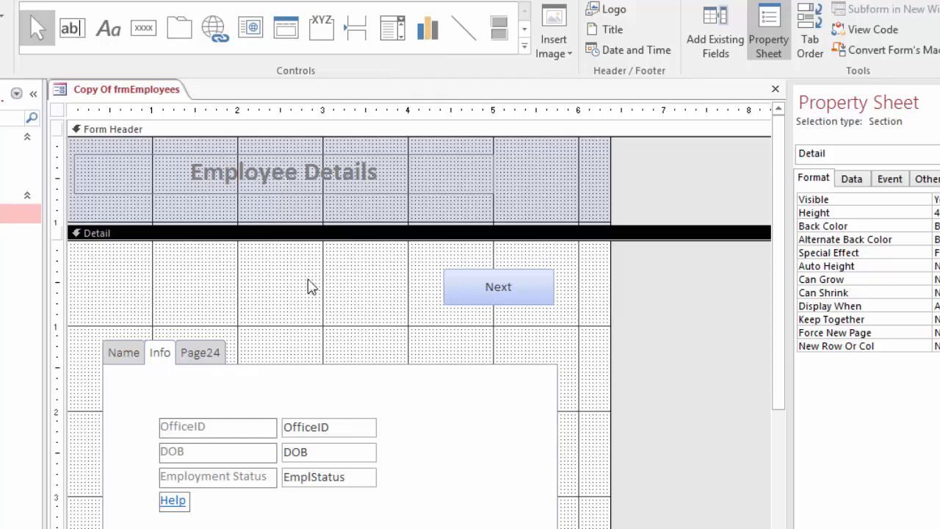
# - Draw a chart about 1.4" by 0.9" beside the Next button, based on the OfficeID field of tblEmployees
pyautogui.click(428, 31)
pyautogui.moveTo(323, 294); pyautogui.dragTo(375, 342)
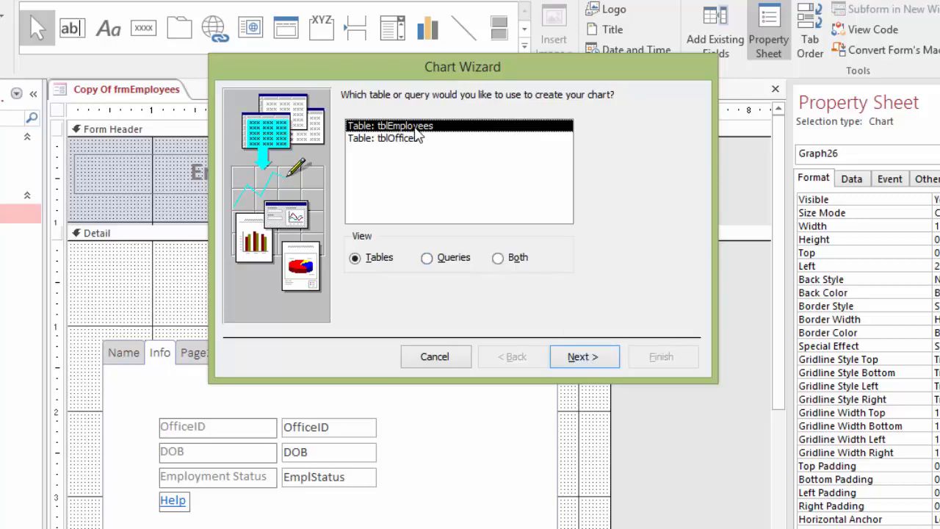
pyautogui.click(593, 358)
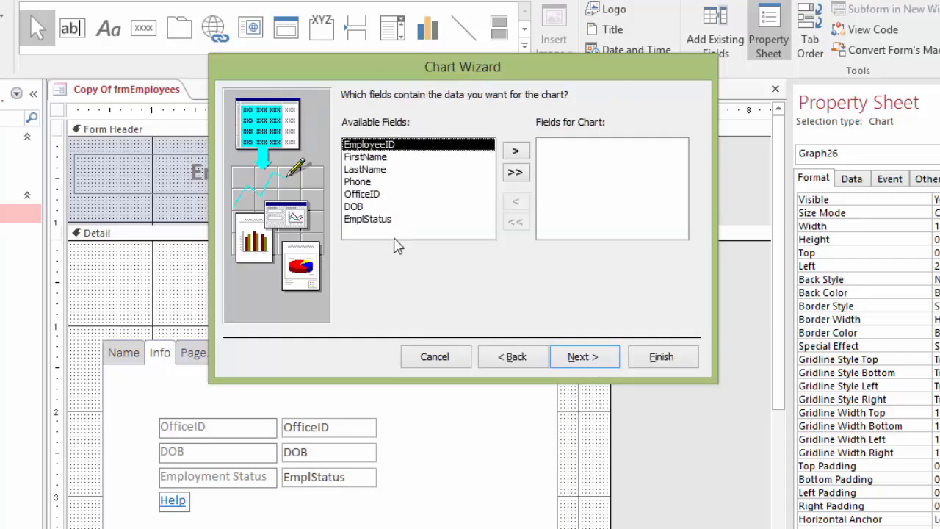
pyautogui.click(371, 196)
pyautogui.click(517, 153)
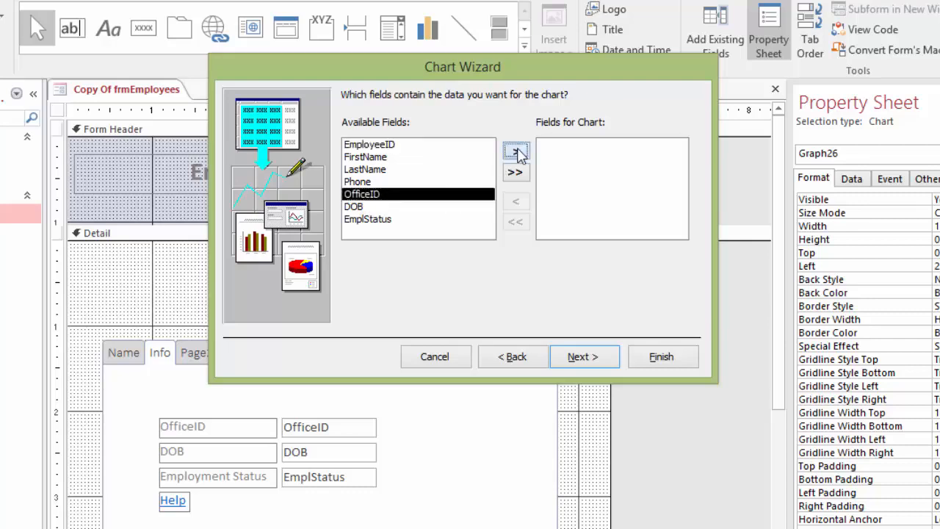
pyautogui.click(595, 359)
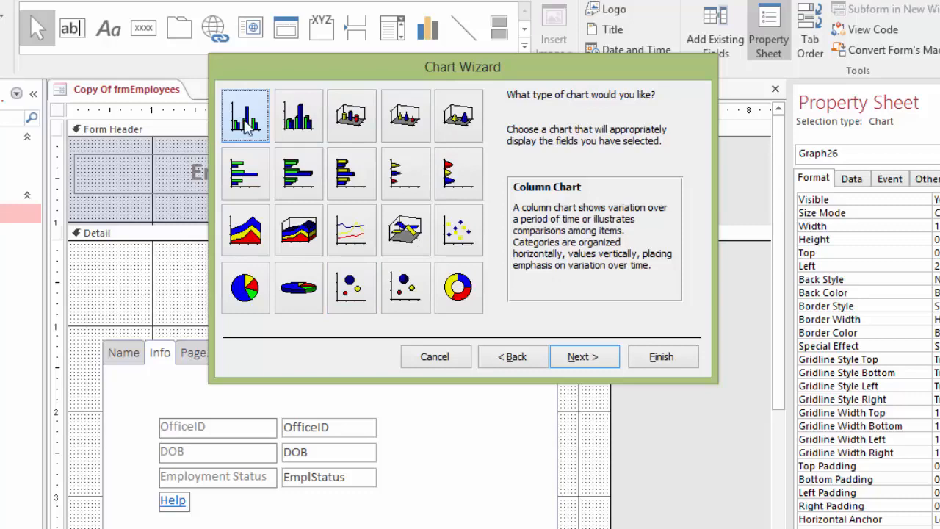
# - Finish the chart as a Column Chart with OfficeID on the axis, linked by EmployeeID, titled tblEmployees and displaying a legend
pyautogui.click(601, 357)
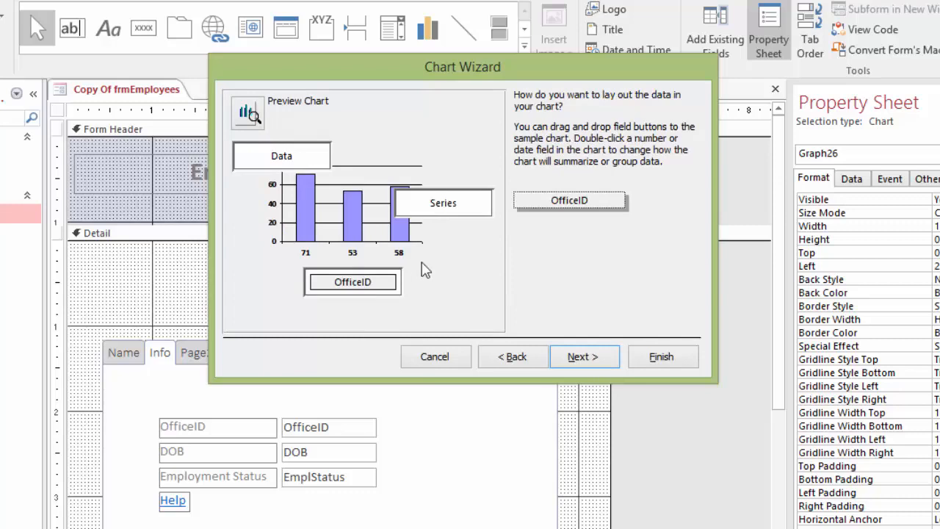
pyautogui.click(581, 357)
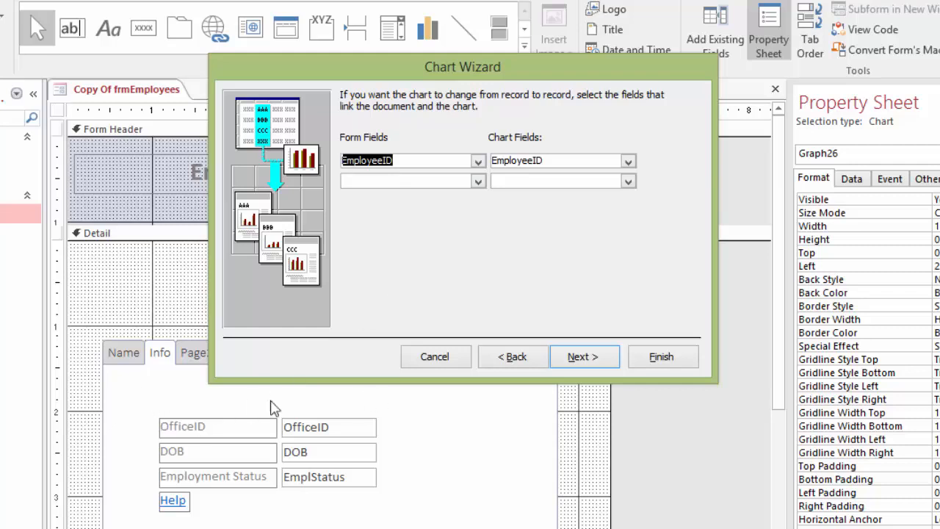
pyautogui.click(579, 356)
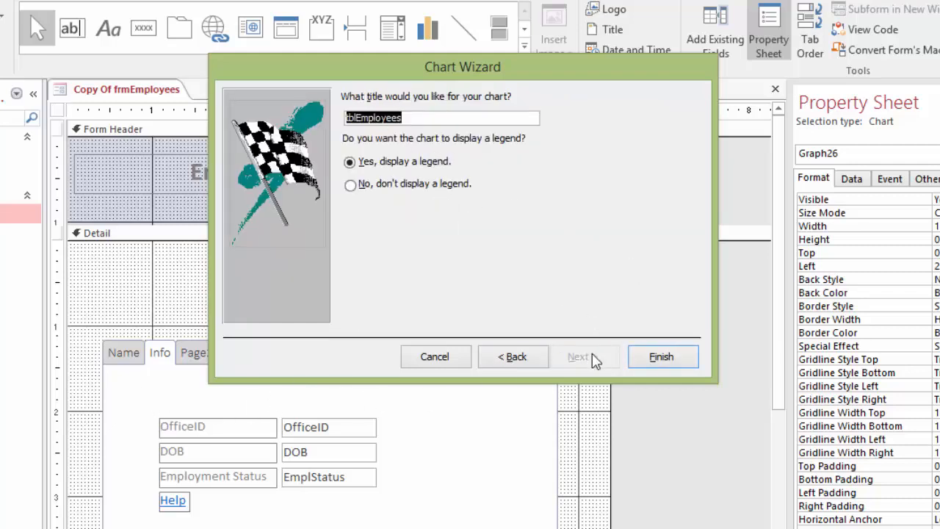
pyautogui.click(673, 359)
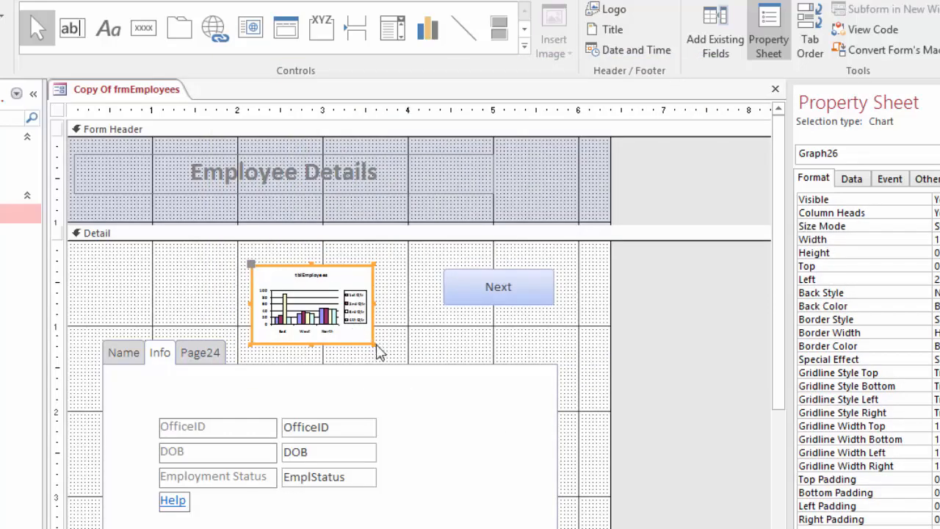
# - Enlarge the chart to about 2" by 1.2" and move it above the tab control, then delete it
pyautogui.moveTo(375, 351); pyautogui.dragTo(423, 364)
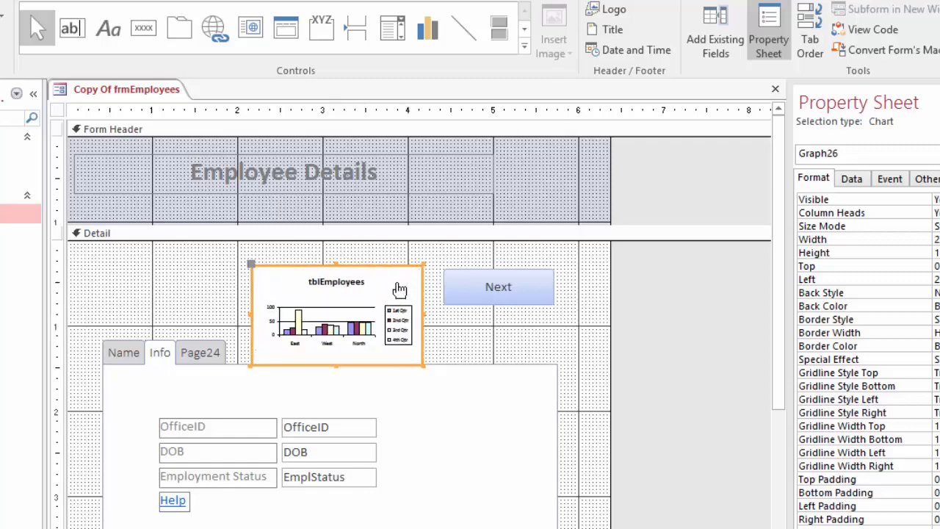
pyautogui.moveTo(394, 286); pyautogui.dragTo(401, 263)
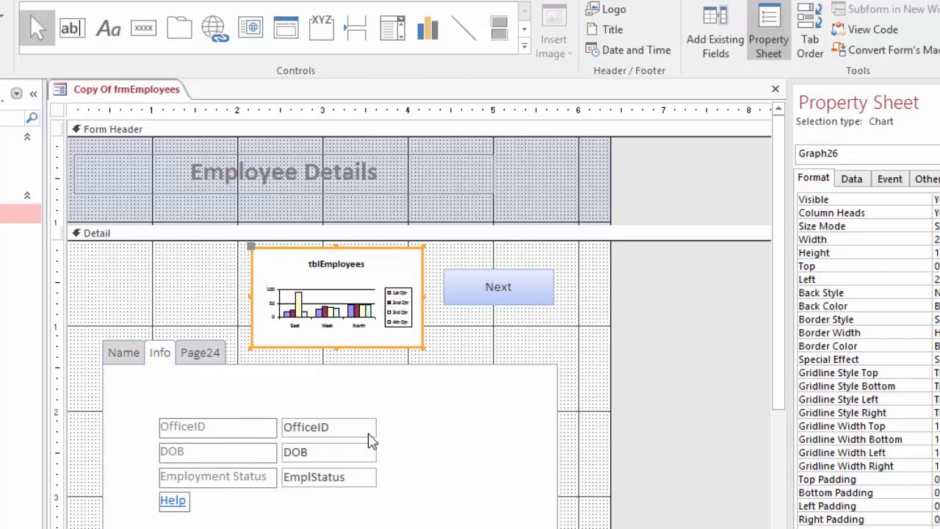
pyautogui.press('Delete')
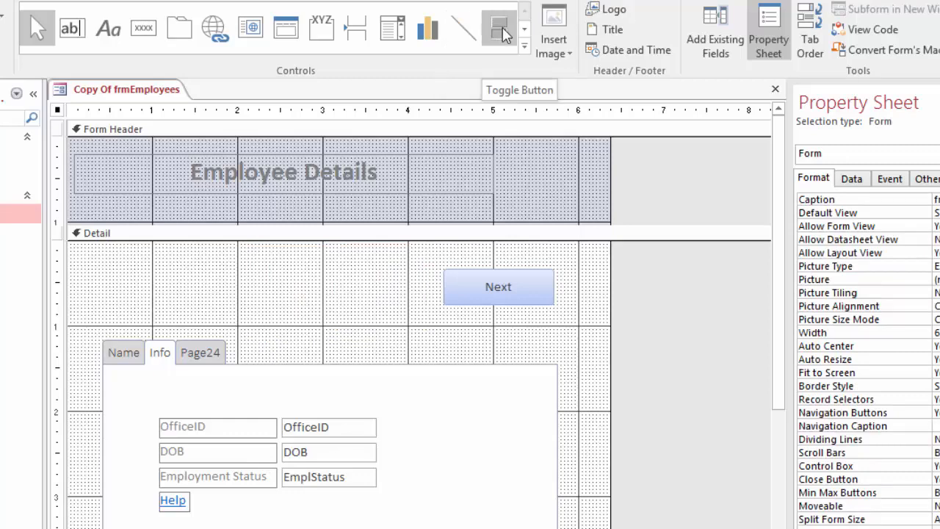
# - Insert the book-1659717_1920 picture as an image control about 1.8" by 0.9" beside the Next button in the Detail section
pyautogui.click(525, 45)
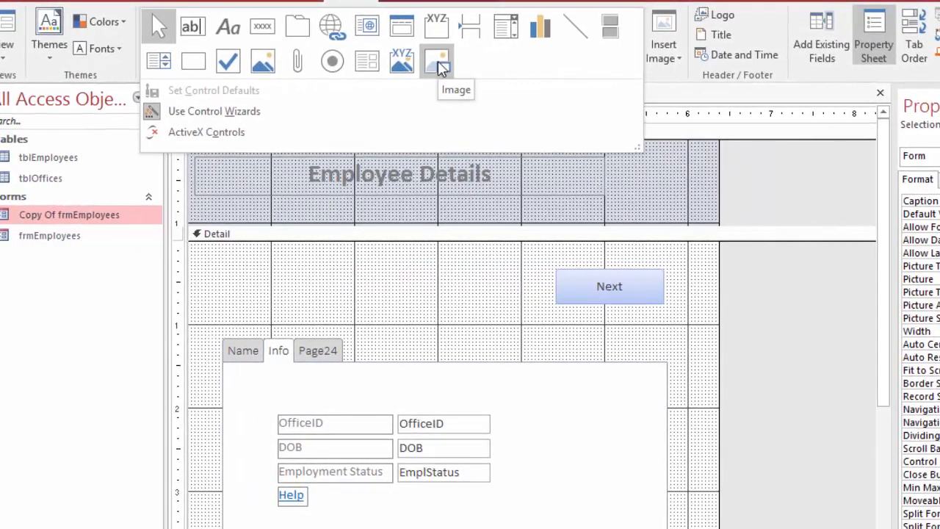
pyautogui.click(440, 65)
pyautogui.moveTo(368, 265); pyautogui.dragTo(521, 342)
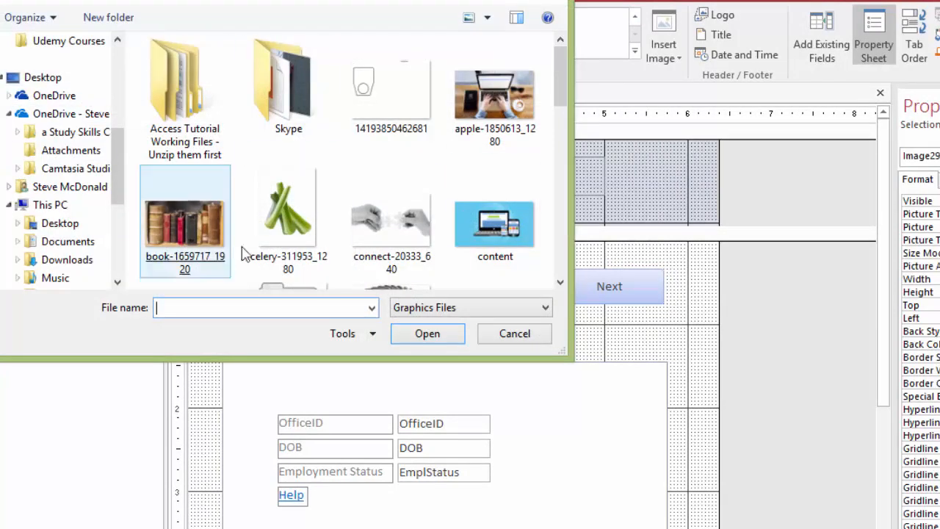
pyautogui.doubleClick(174, 233)
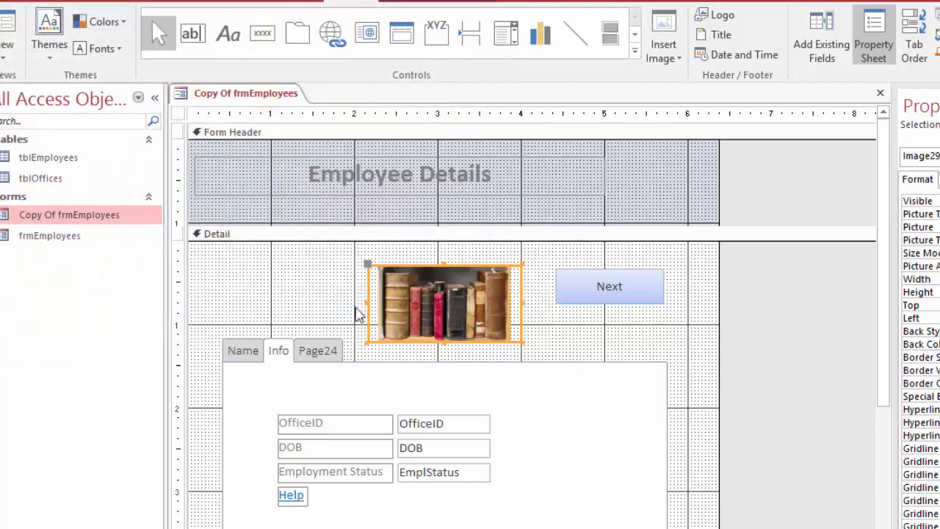
# - Enlarge the book image to about 2.1" by 1.1" and move it slightly up and away from the Next button
pyautogui.click(317, 285)
pyautogui.click(514, 332)
pyautogui.moveTo(521, 341); pyautogui.dragTo(543, 359)
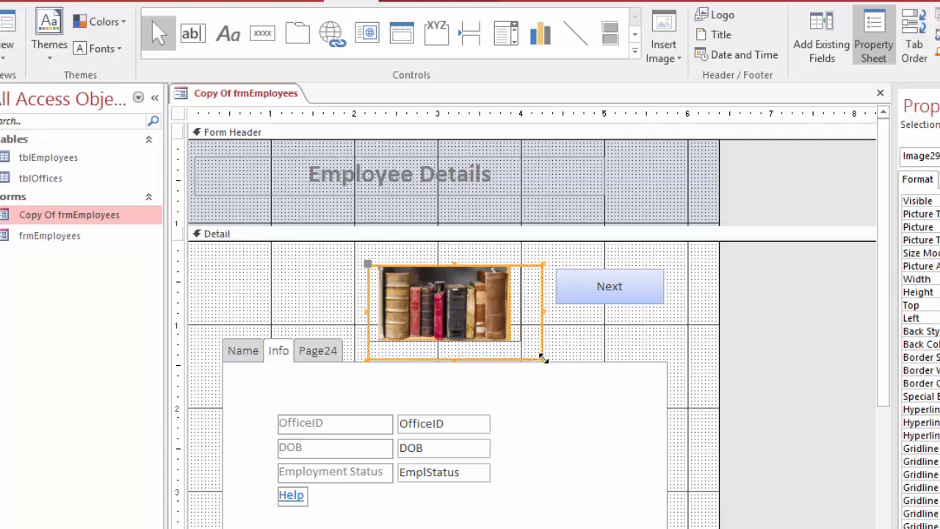
pyautogui.moveTo(492, 317); pyautogui.dragTo(482, 305)
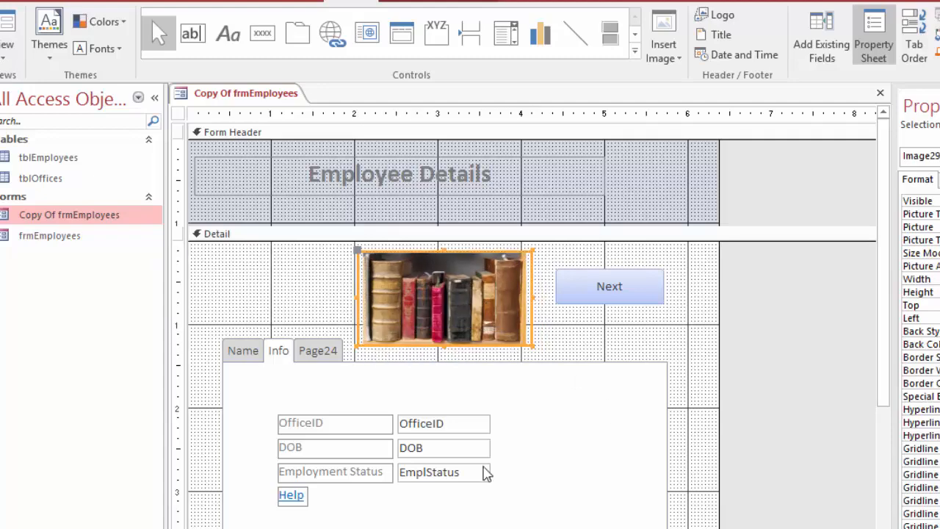
pyautogui.click(584, 347)
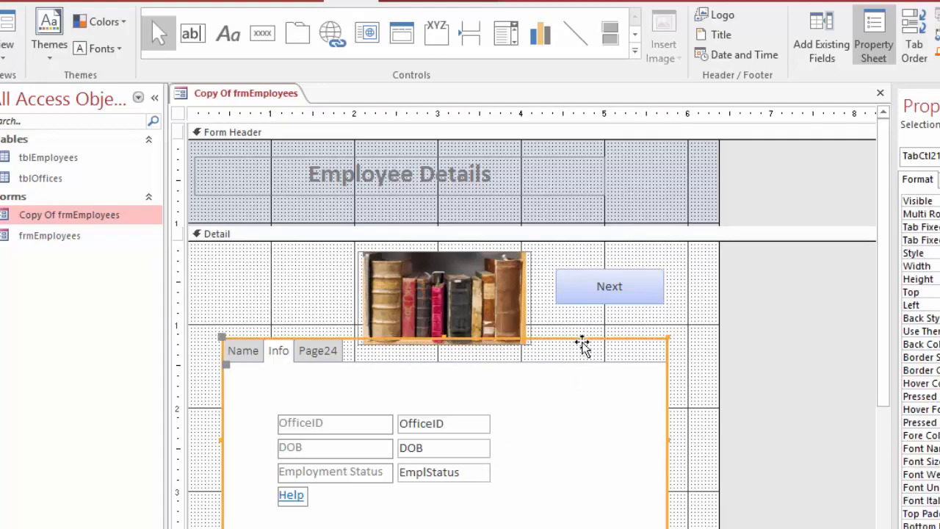
pyautogui.click(291, 280)
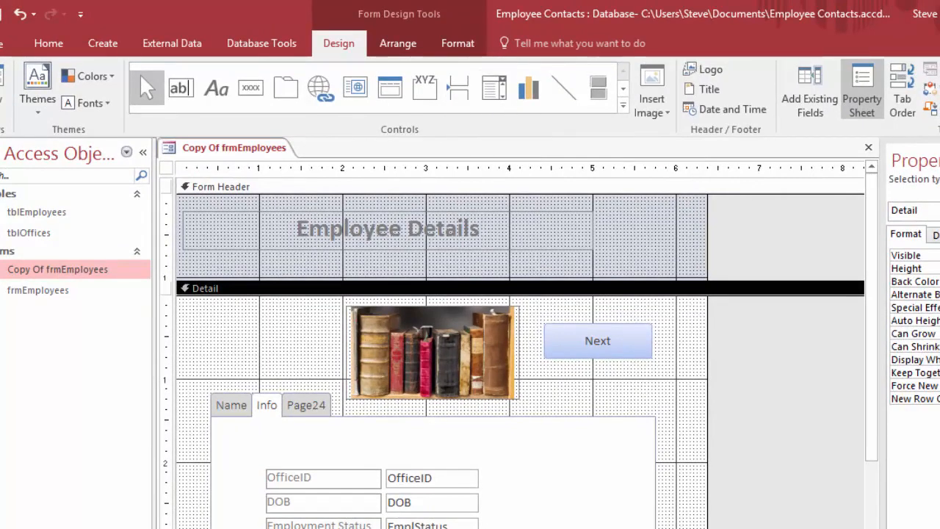
# - Hide the Property Sheet and close Copy Of frmEmployees without saving the design changes
pyautogui.press('F4')
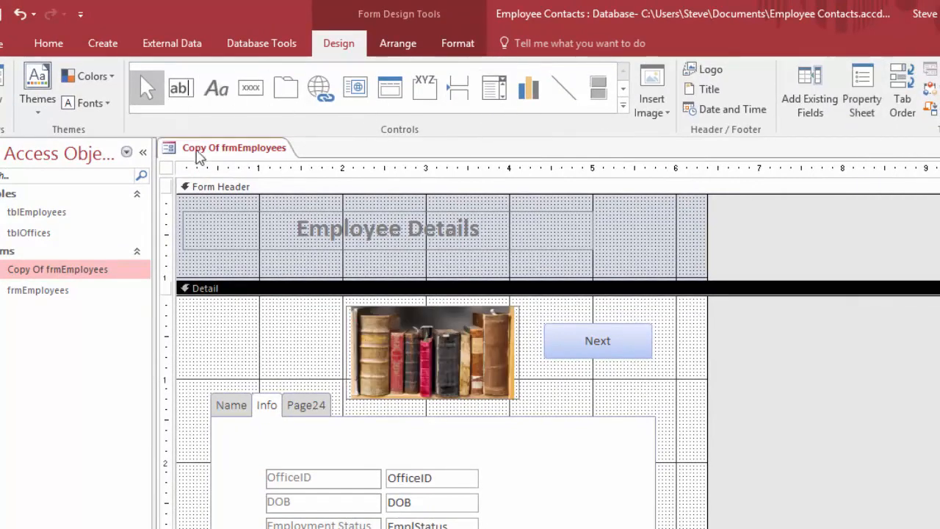
pyautogui.rightClick(206, 153)
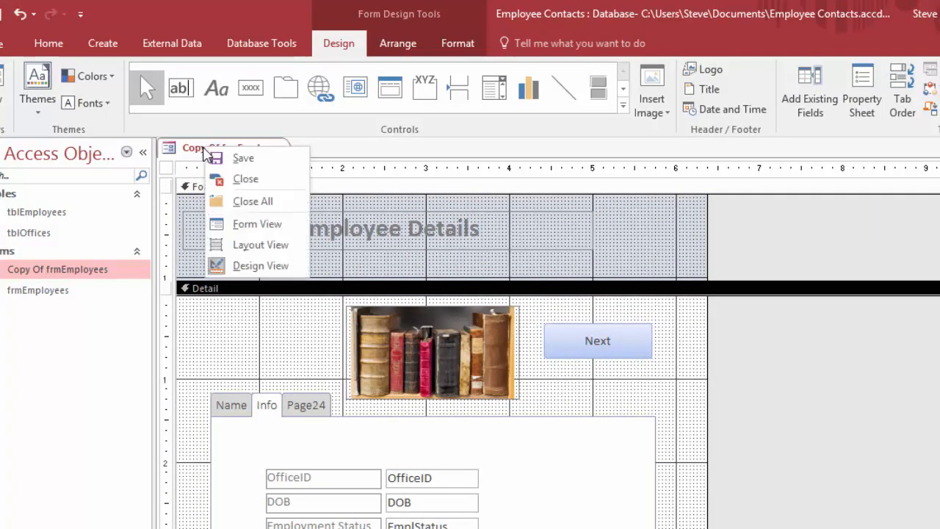
pyautogui.click(245, 179)
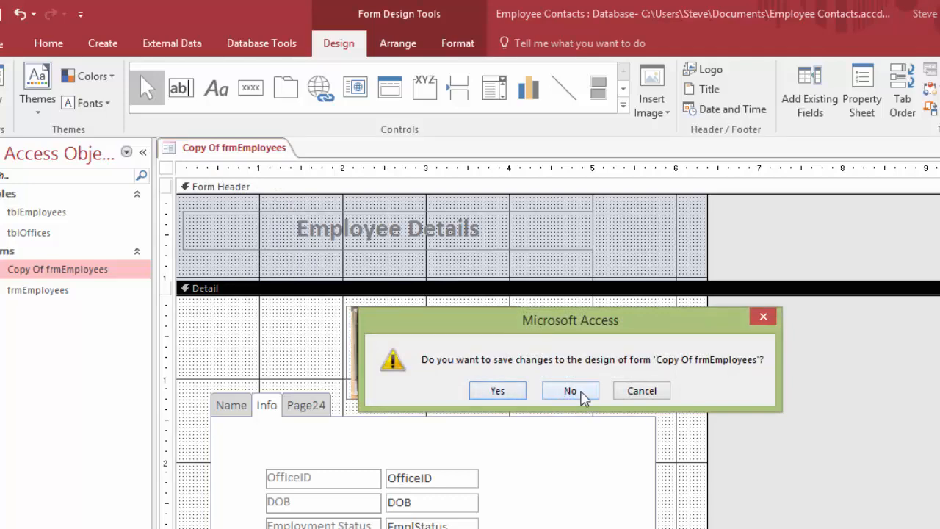
pyautogui.click(583, 395)
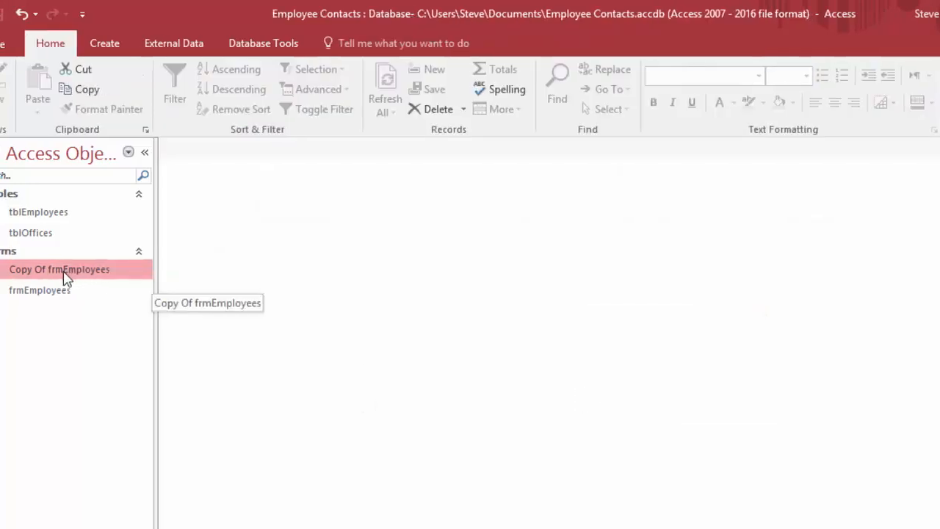
# - Permanently delete the form Copy Of frmEmployees from the database
pyautogui.rightClick(109, 271)
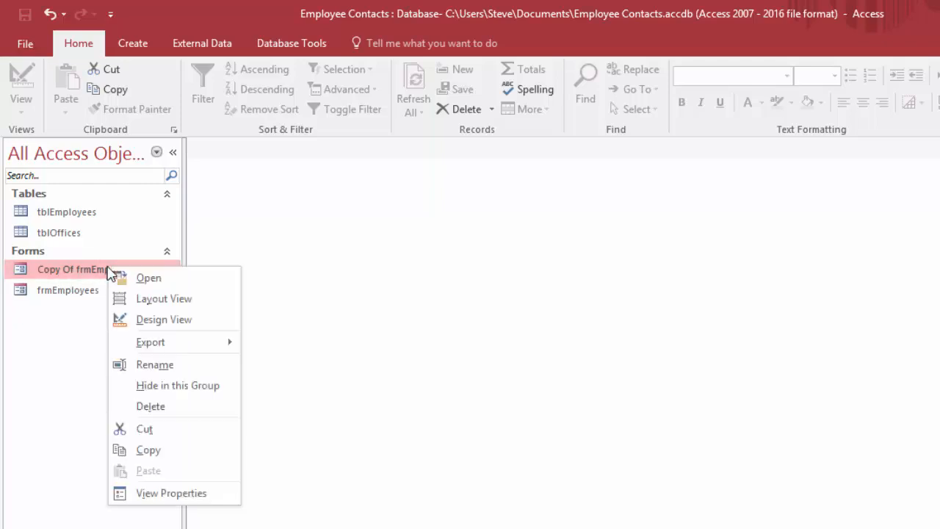
pyautogui.click(160, 406)
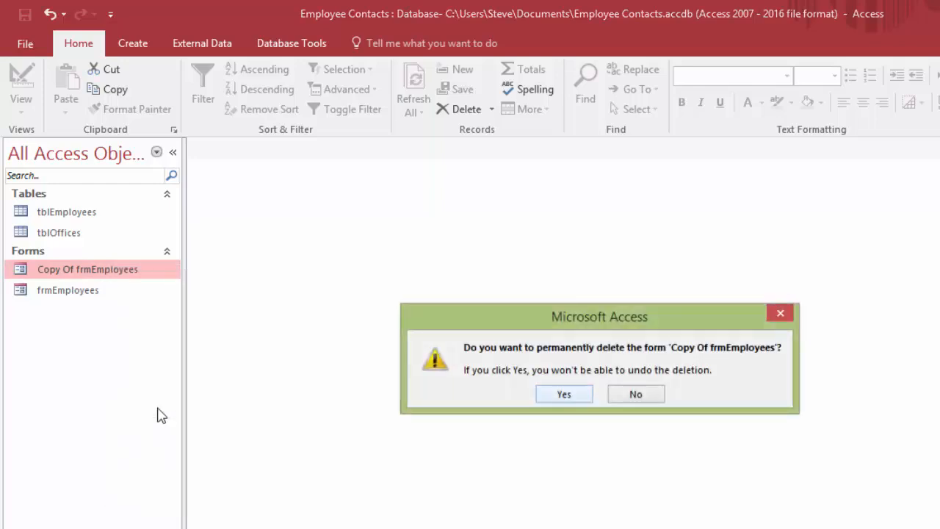
pyautogui.click(578, 397)
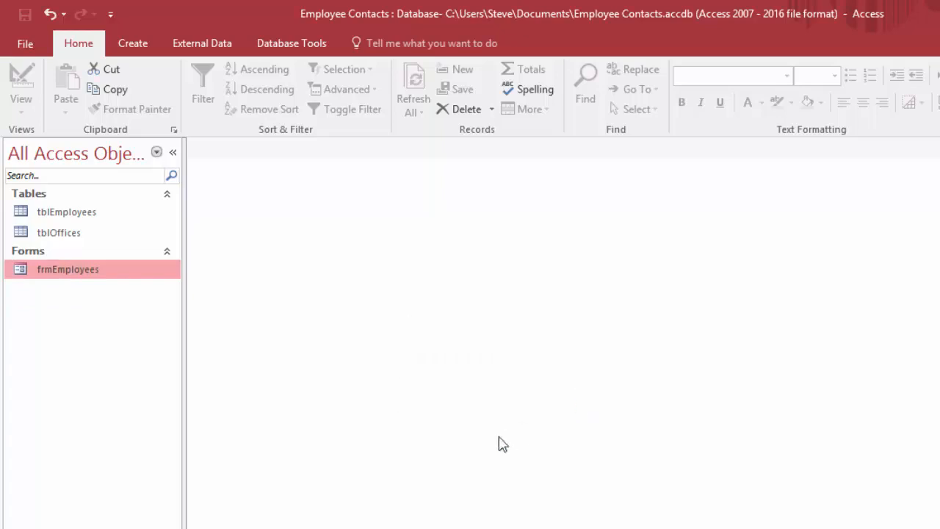
# - Open the original frmEmployees form in Form View and inspect its OfficeID field
pyautogui.doubleClick(52, 270)
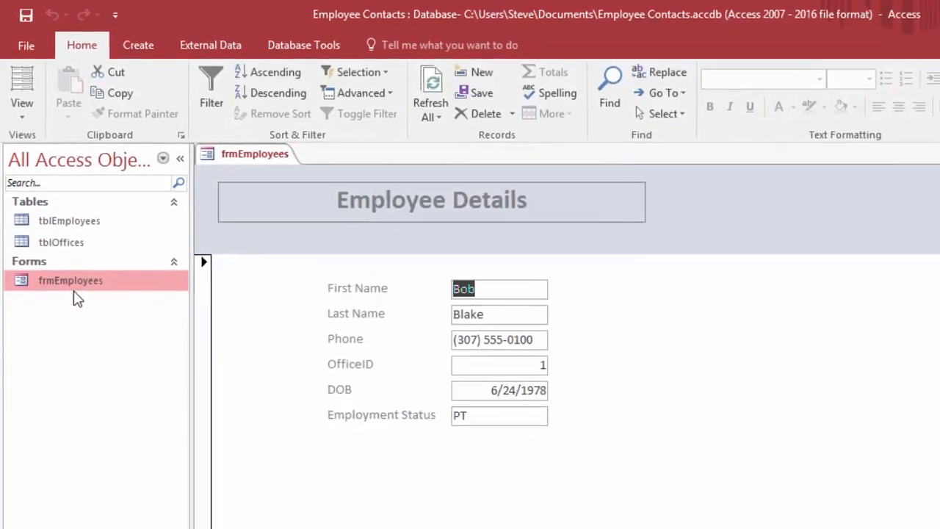
pyautogui.click(585, 394)
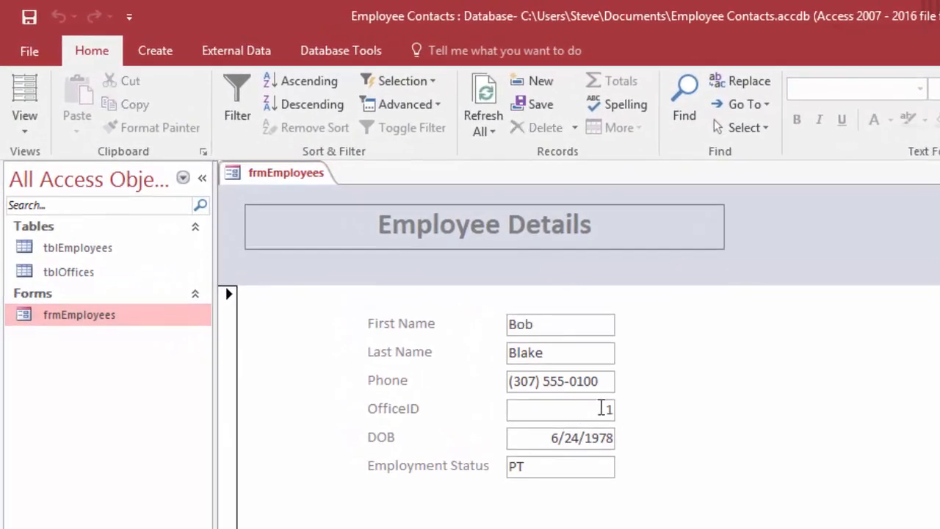
pyautogui.doubleClick(608, 409)
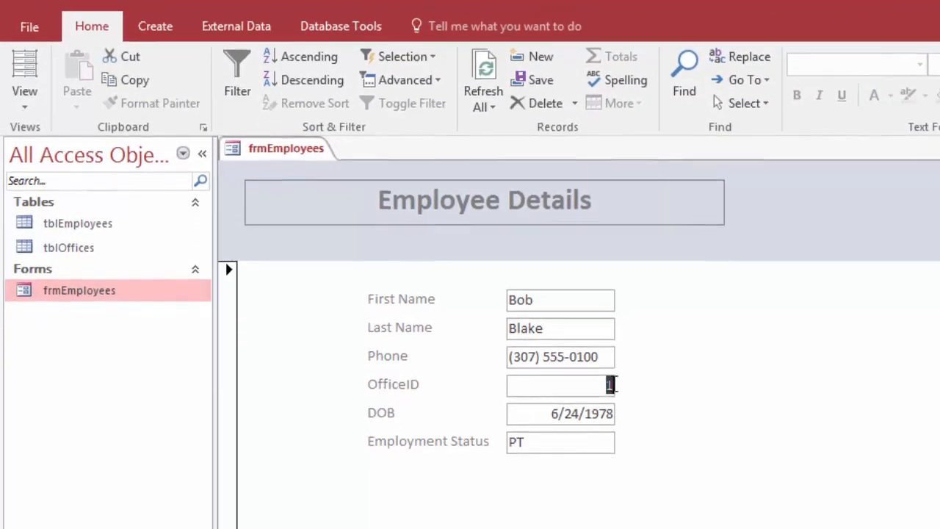
pyautogui.click(600, 362)
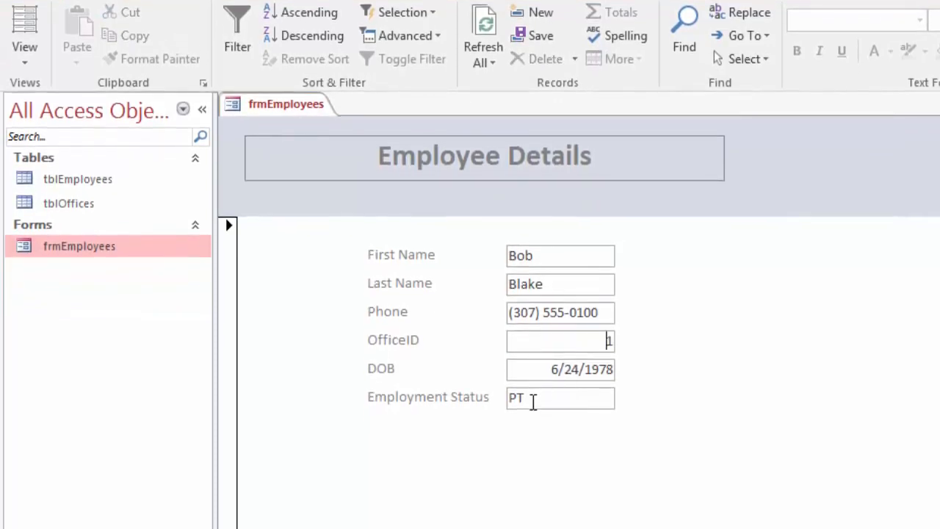